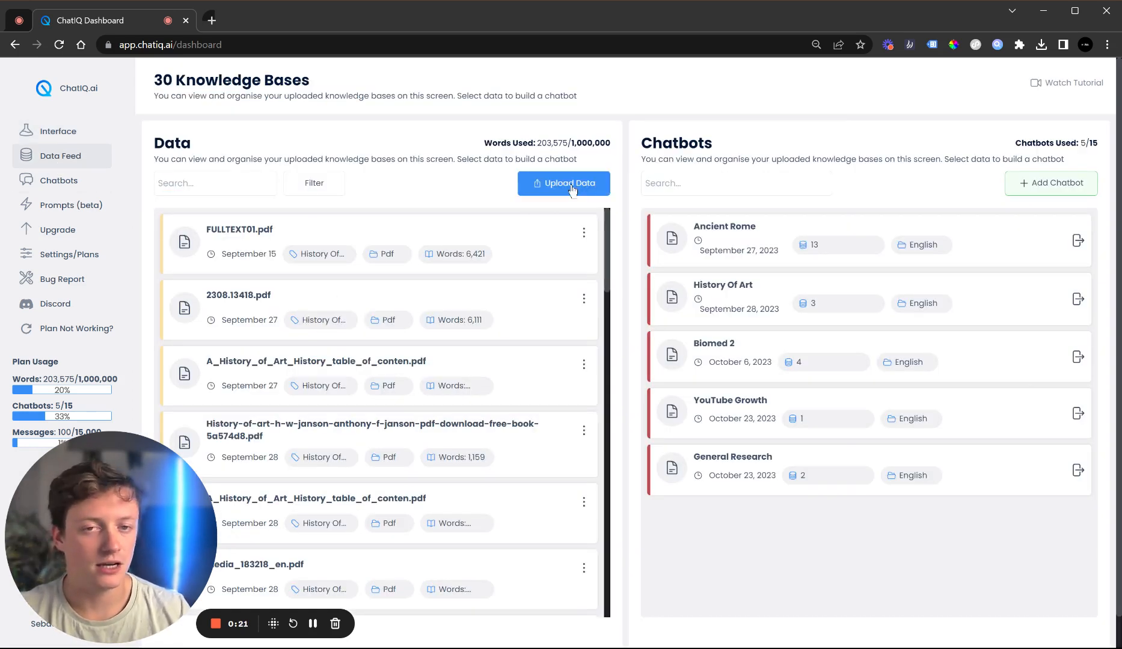
Open the ChatIQ Interface and start the conversation with the "I Want To Build A Chatbot" suggestion
click(83, 130)
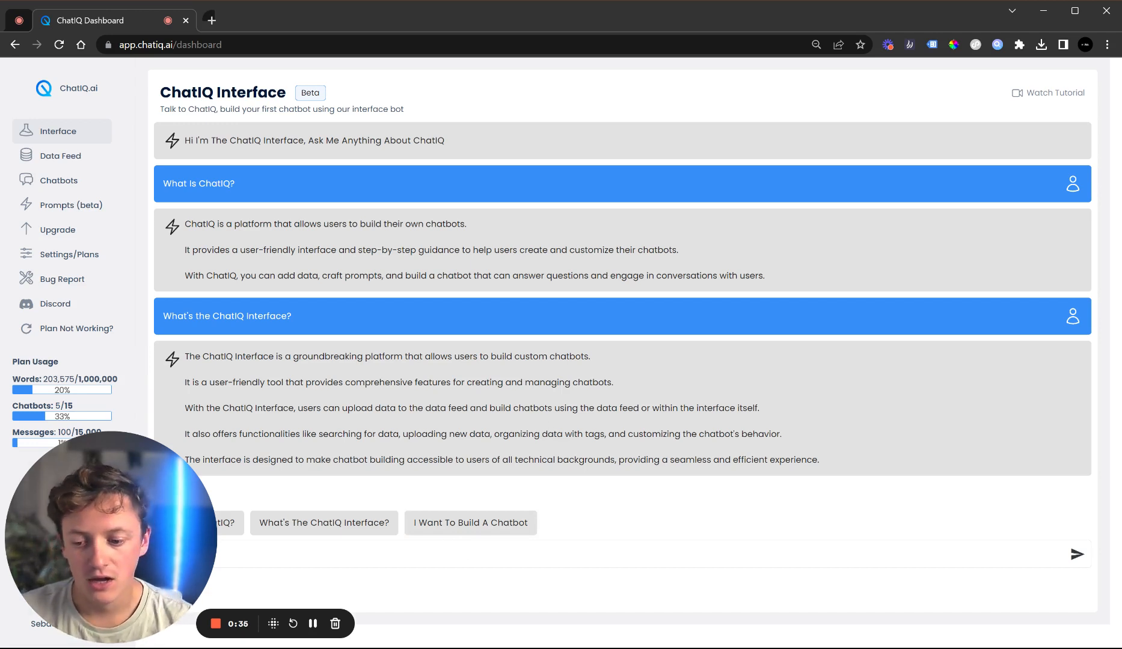
click(464, 529)
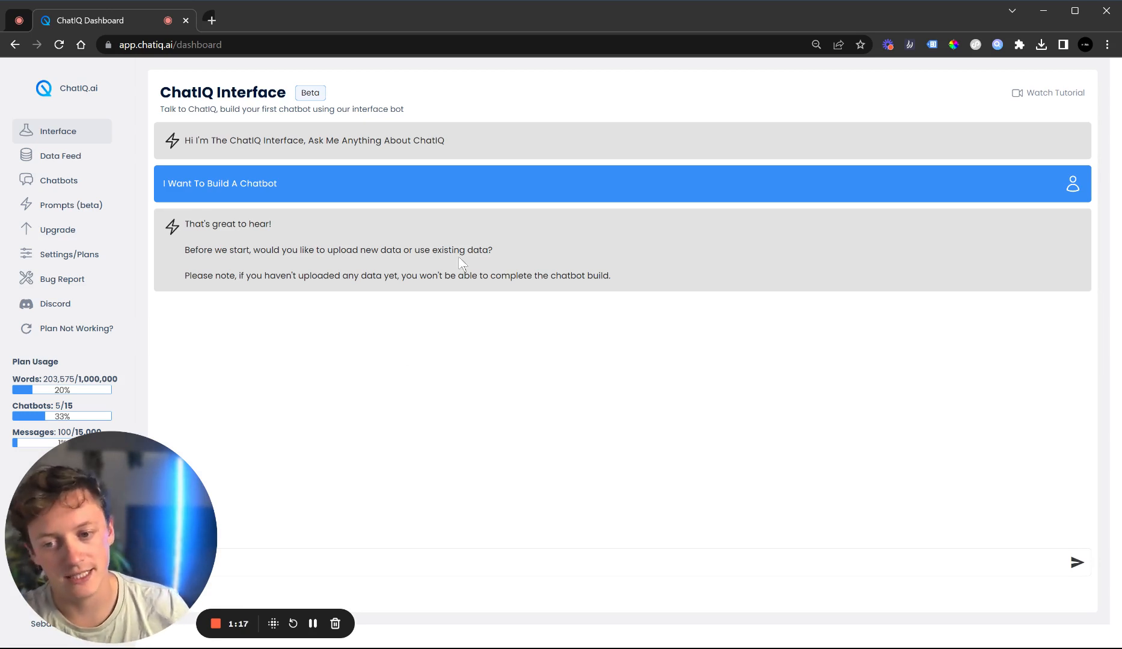
Reply to the assistant that you want to use new data
drag(488, 250, 380, 250)
click(340, 266)
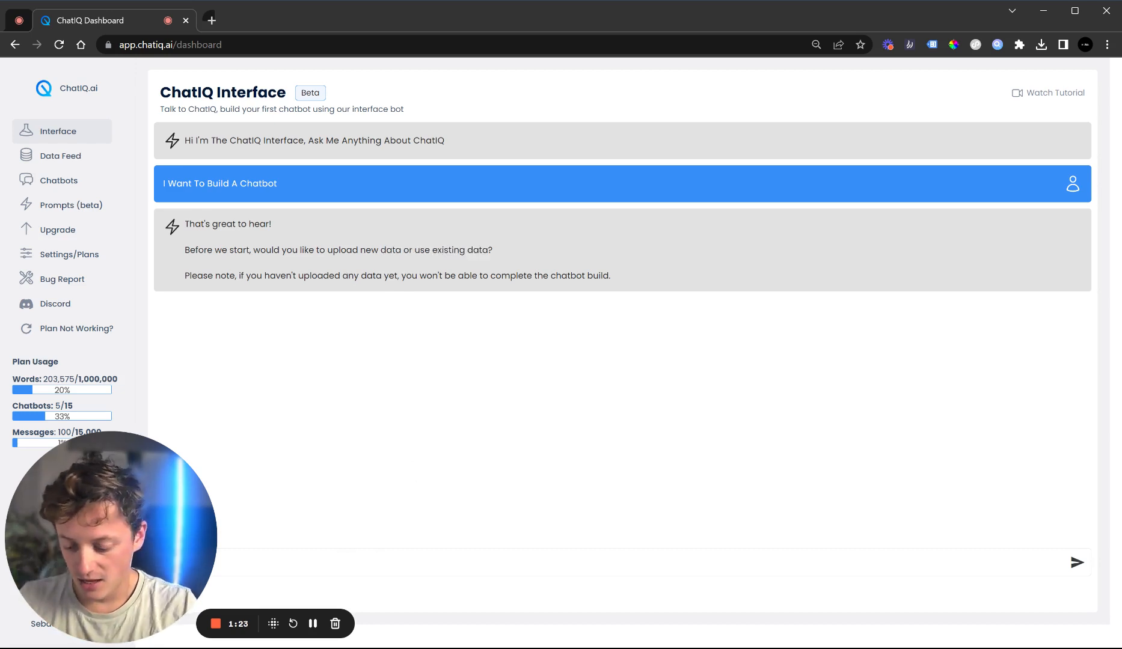
key(Return)
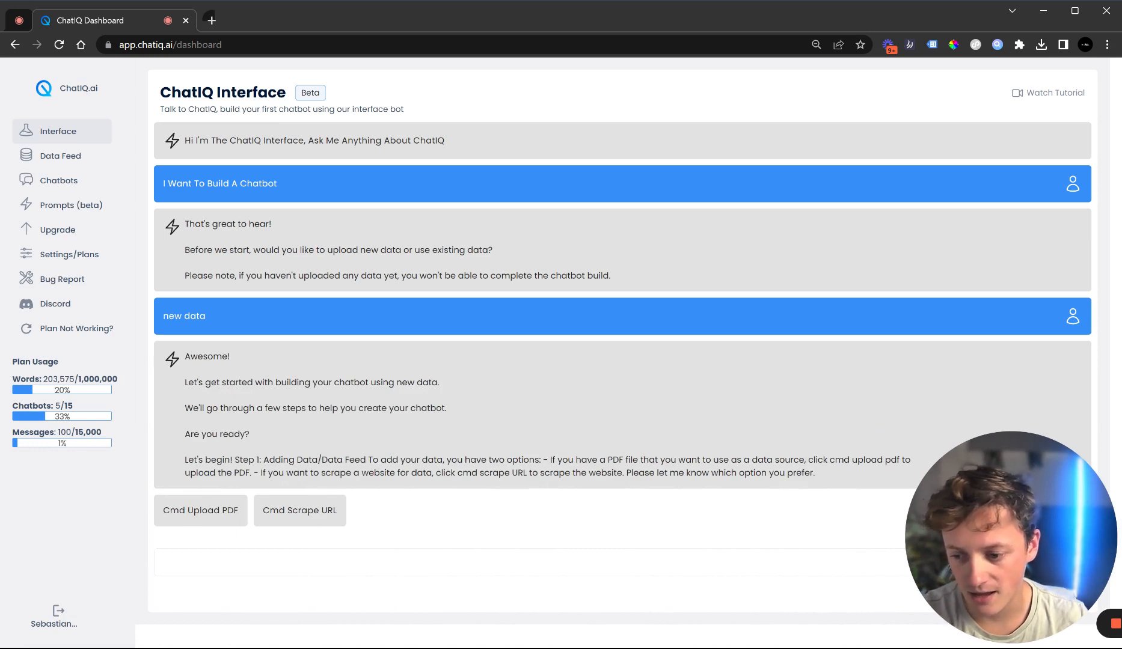
Choose the PDF upload option and upload the antifpbrowsers-dimva20.pdf file
drag(581, 459, 665, 460)
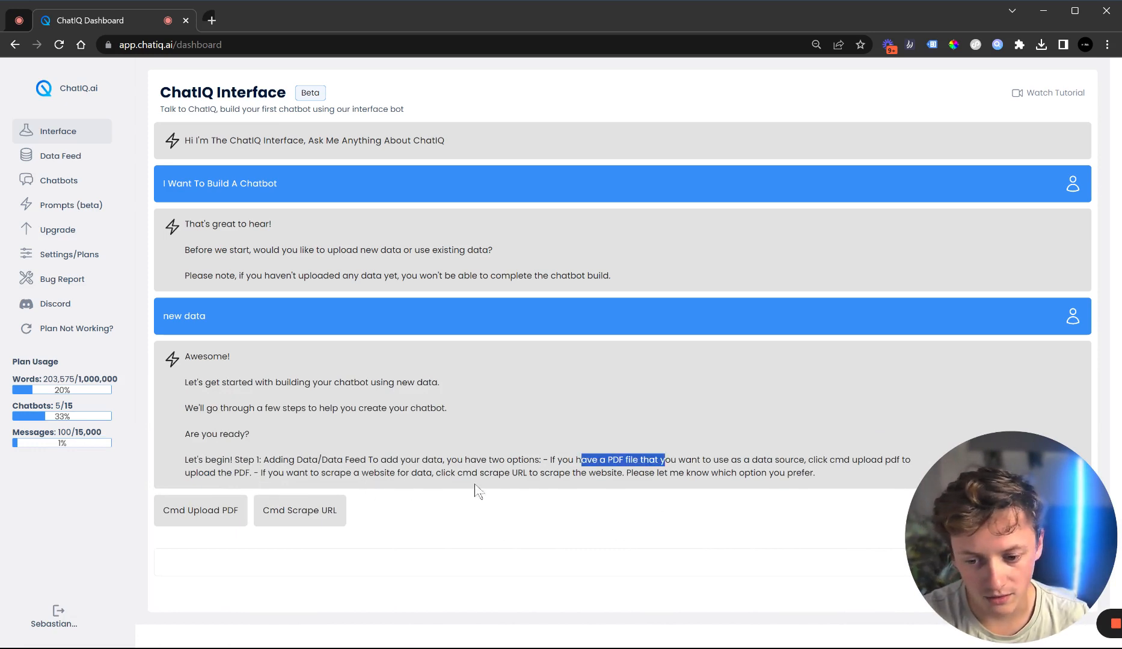
drag(490, 473, 529, 473)
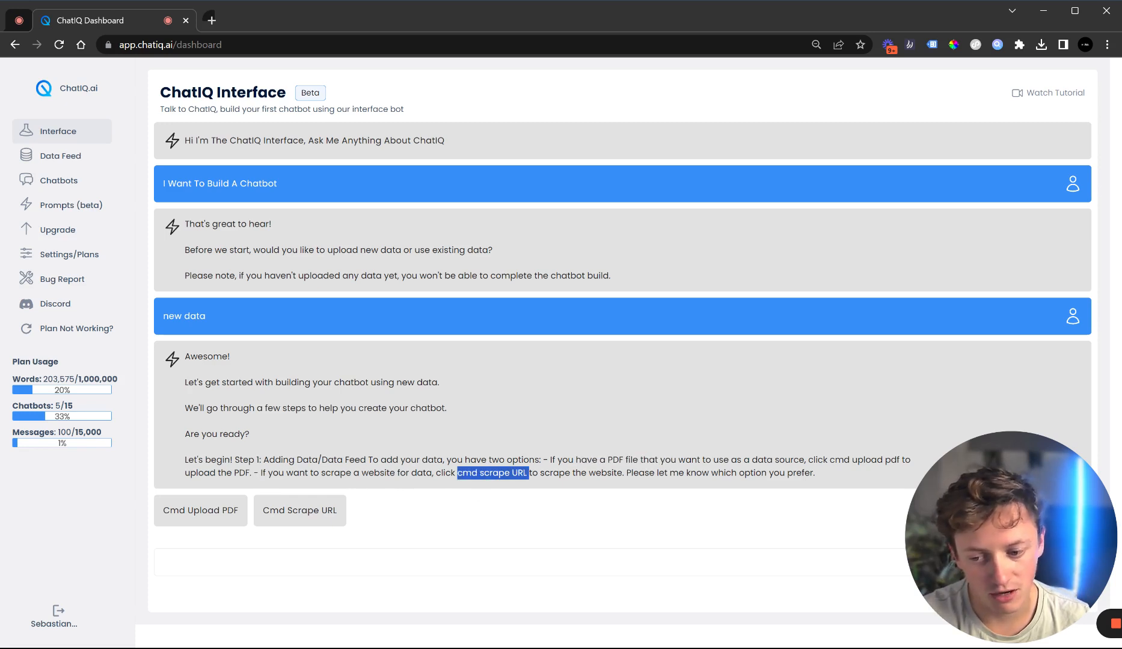
click(197, 512)
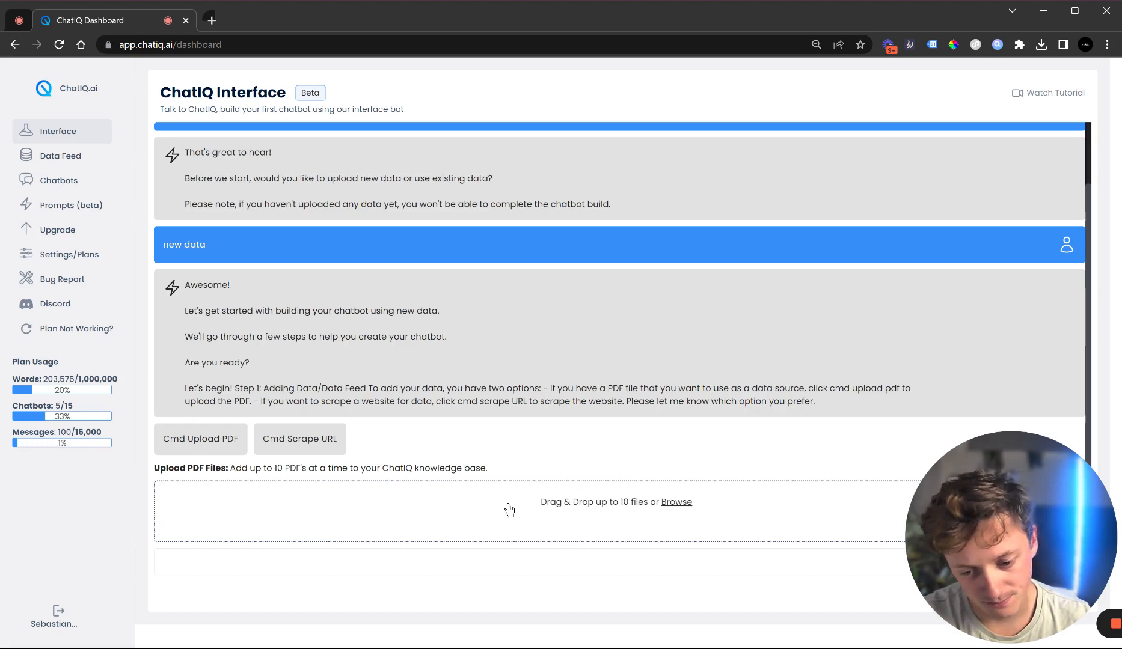
click(577, 505)
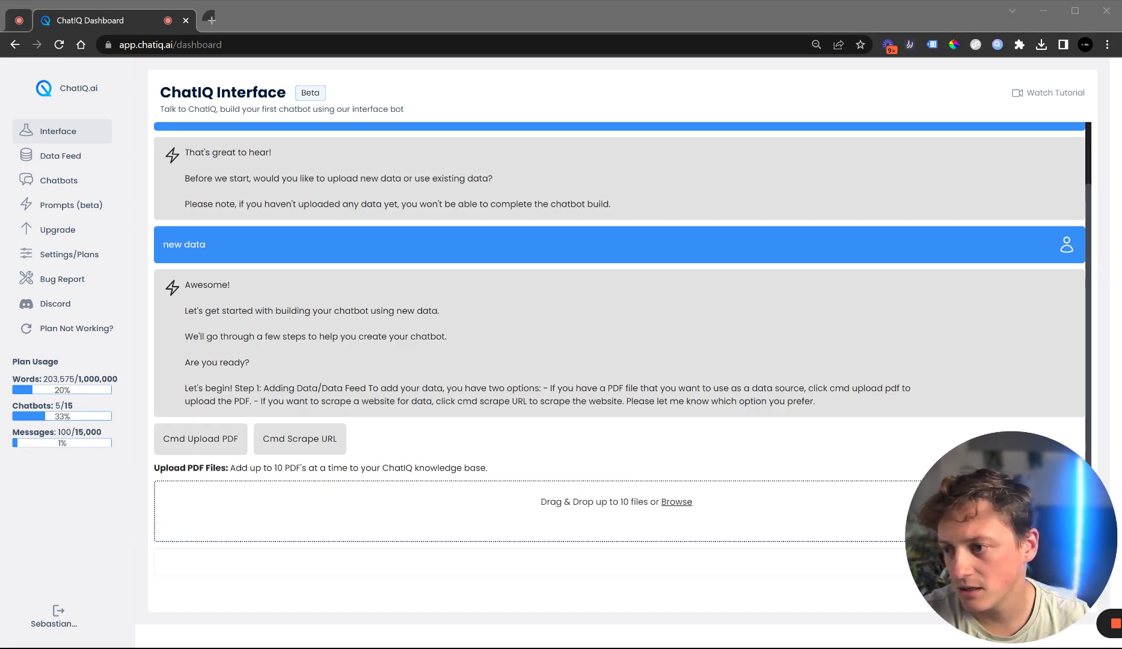
double_click(245, 141)
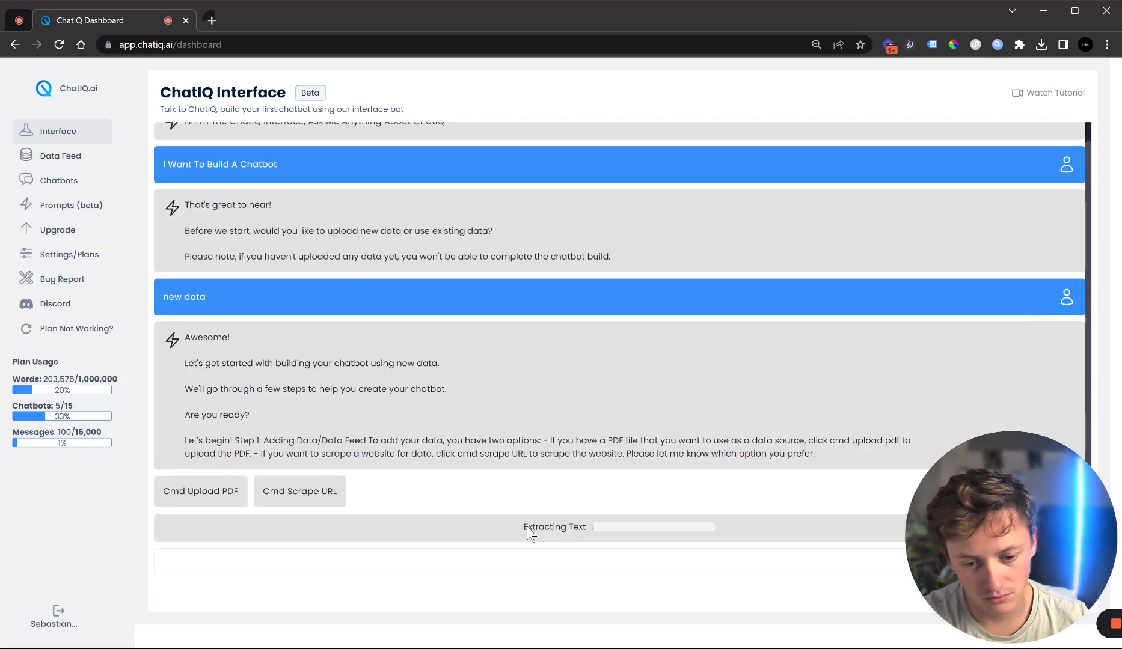
Confirm the uploaded file and continue to the tagging stage
drag(935, 540, 1, 613)
drag(98, 538, 918, 625)
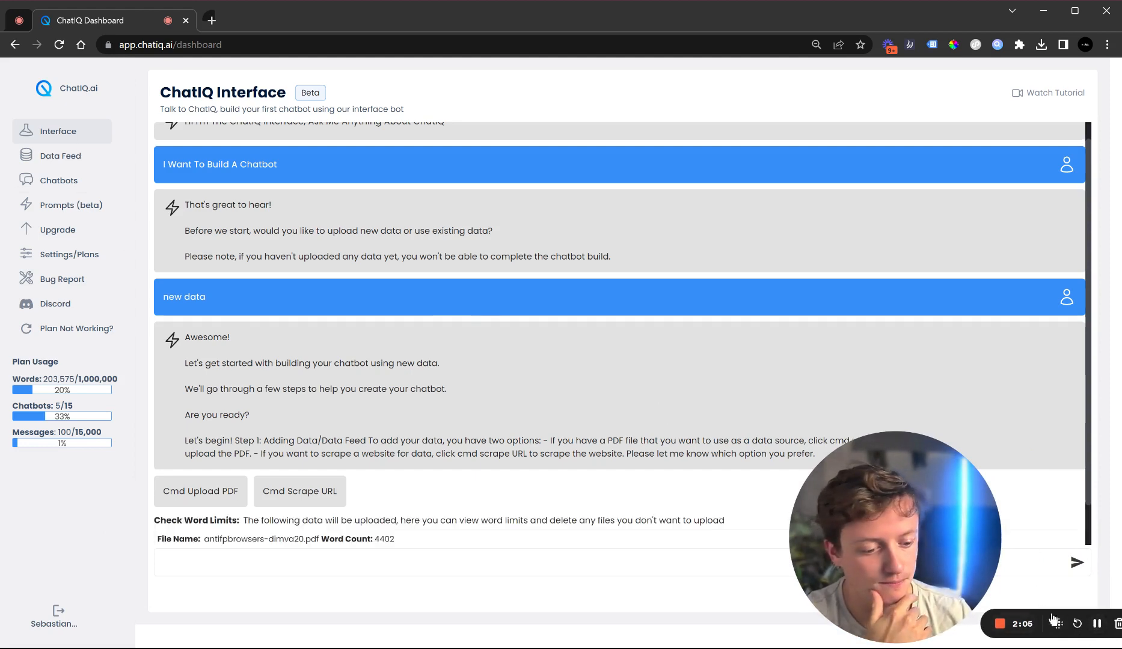
drag(203, 493, 300, 494)
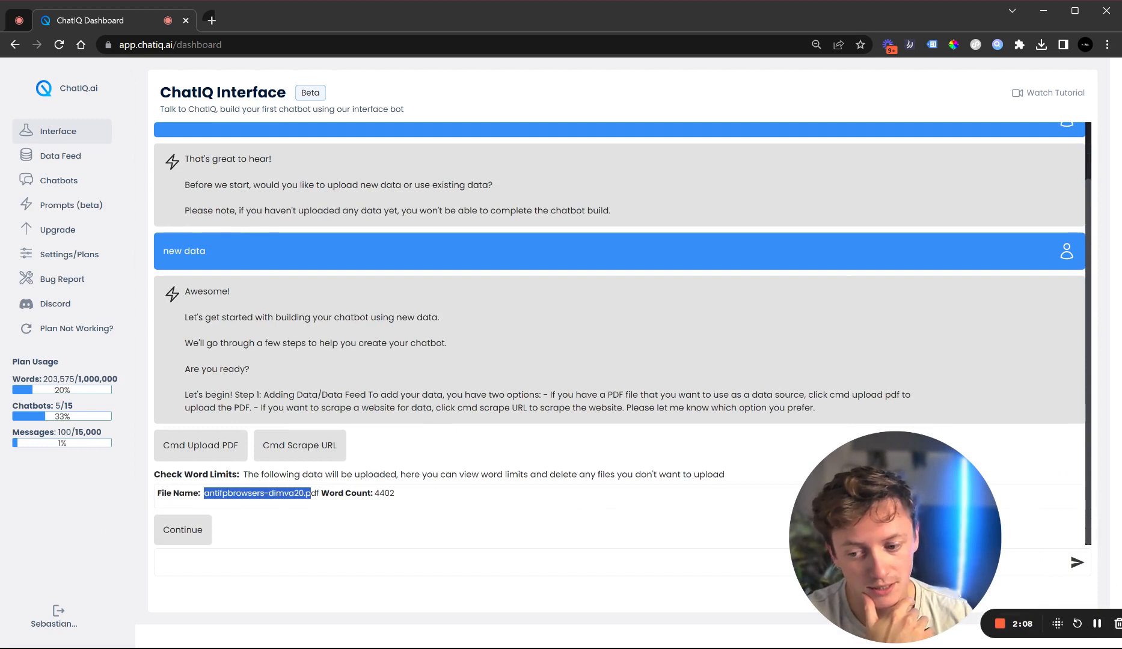
click(180, 531)
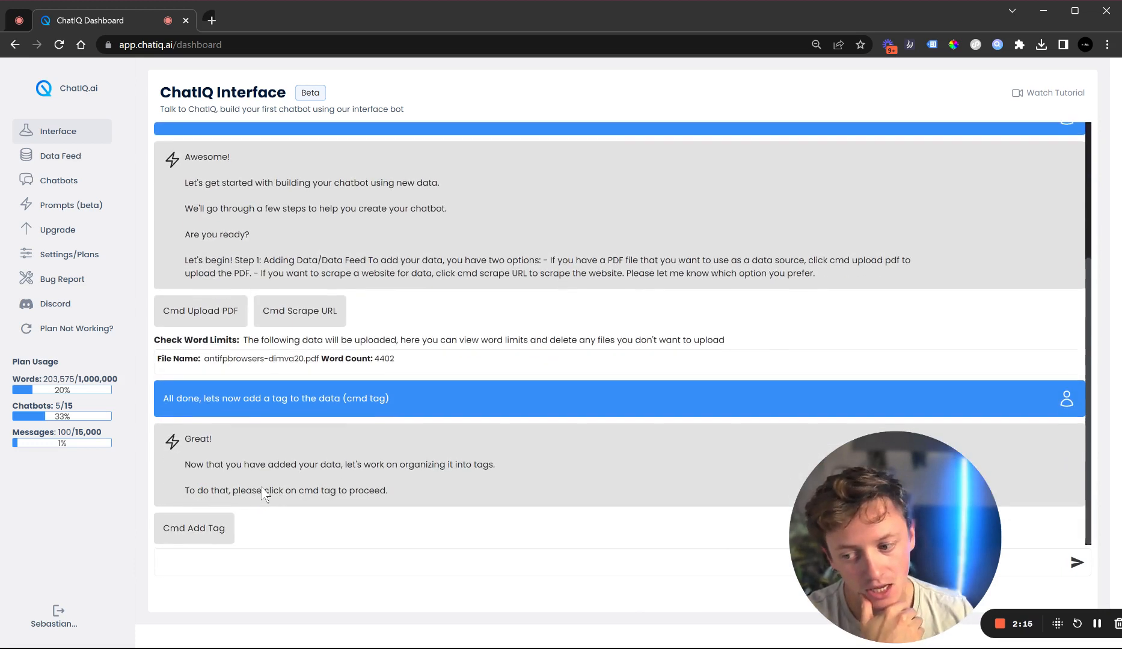
Tag the uploaded data with the Biomed tag and continue to the prompt stage
click(203, 532)
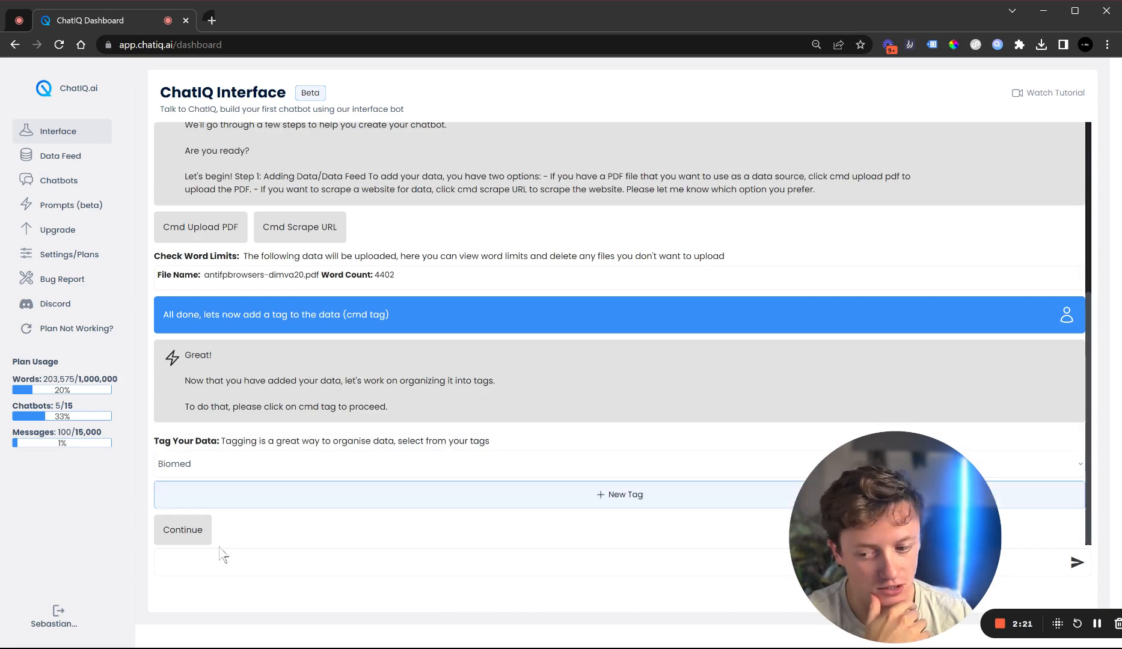
click(196, 534)
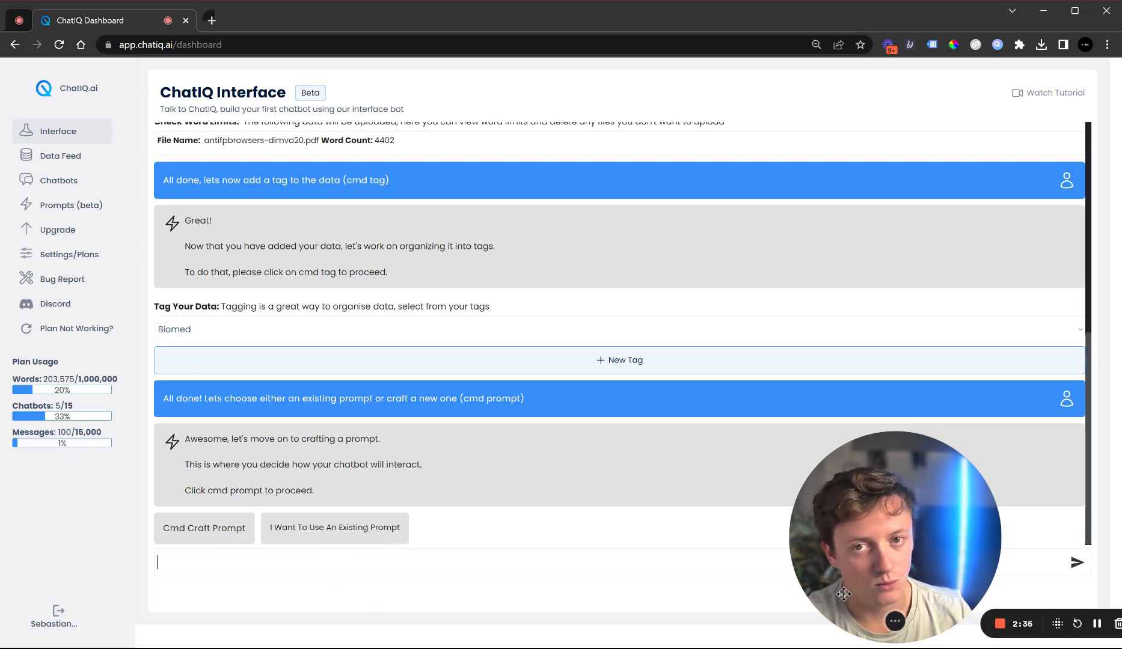
click(1102, 625)
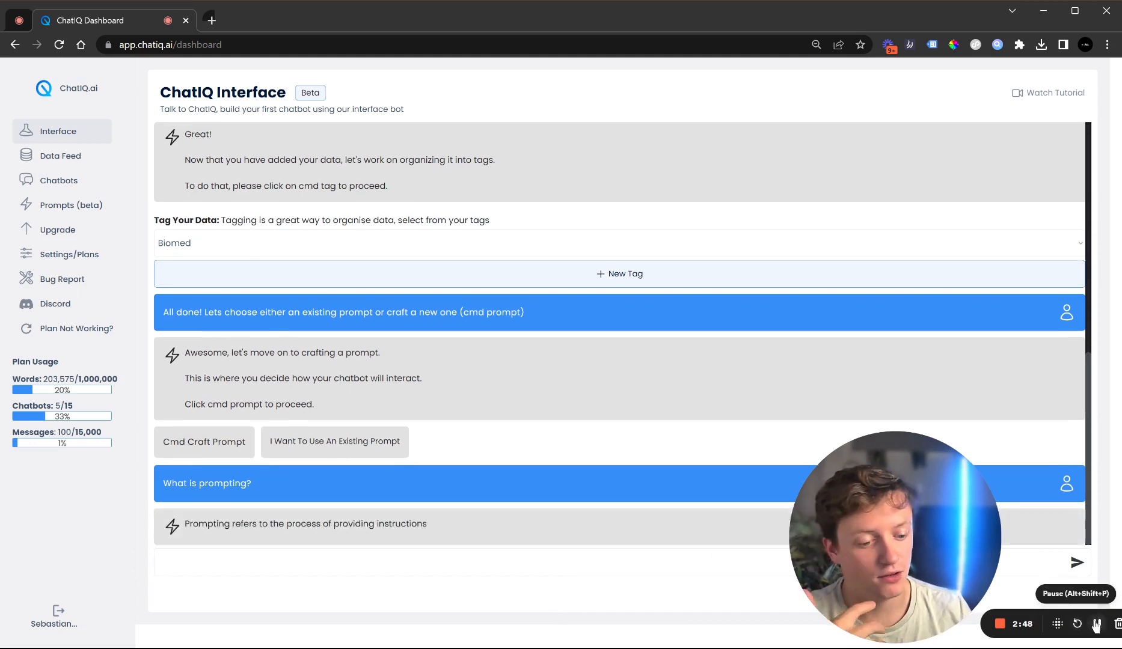
click(1098, 625)
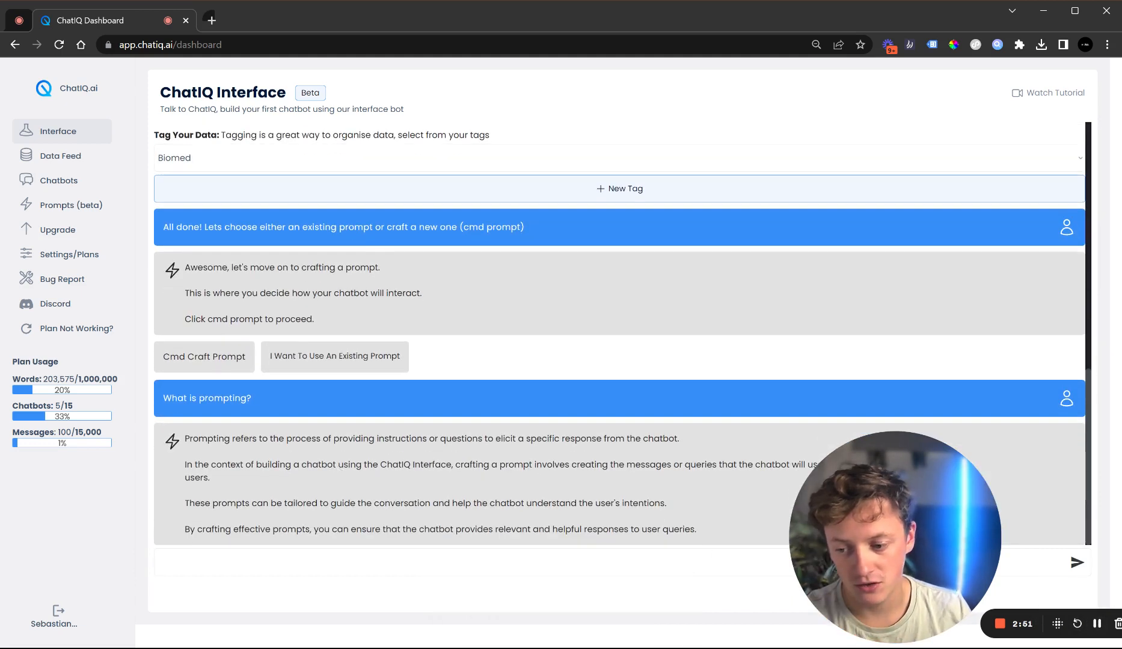
Choose to use an existing prompt instead of crafting a new one
drag(217, 464, 692, 484)
click(499, 467)
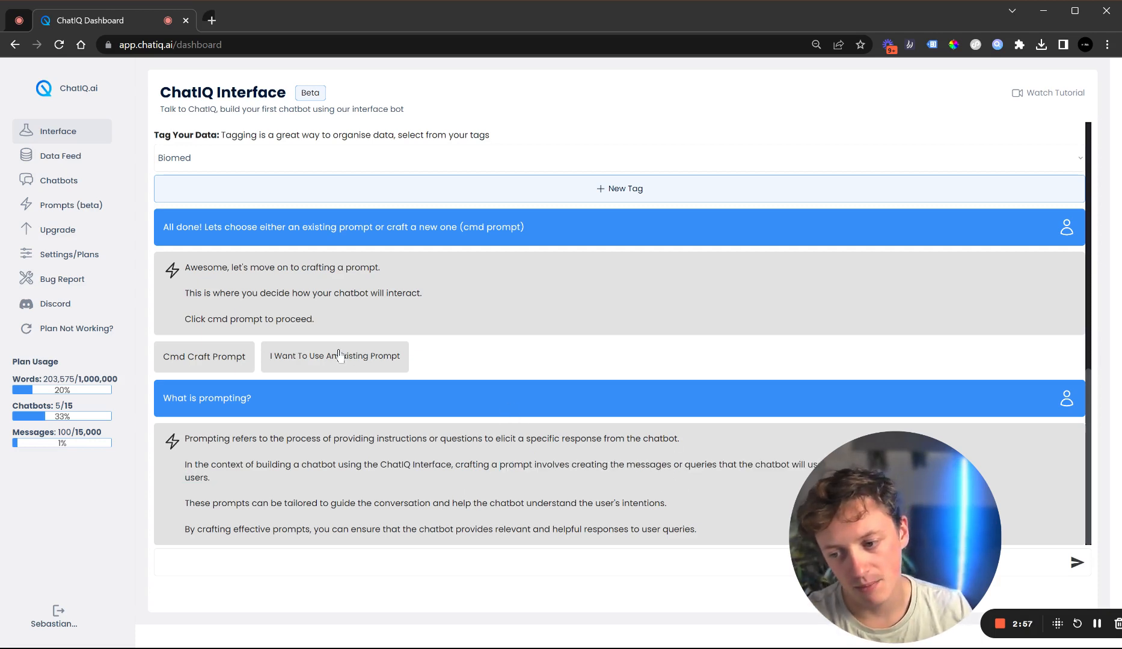
click(357, 363)
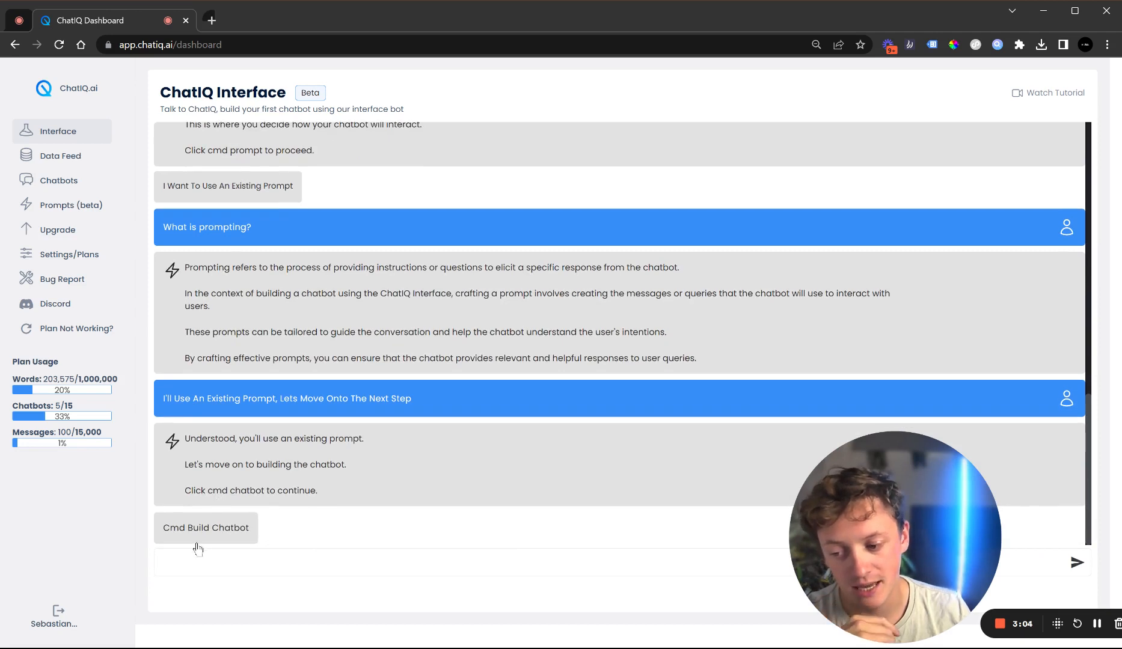
Open the chatbot build form and select the Specialist Educator prompt for the chatbot
click(200, 533)
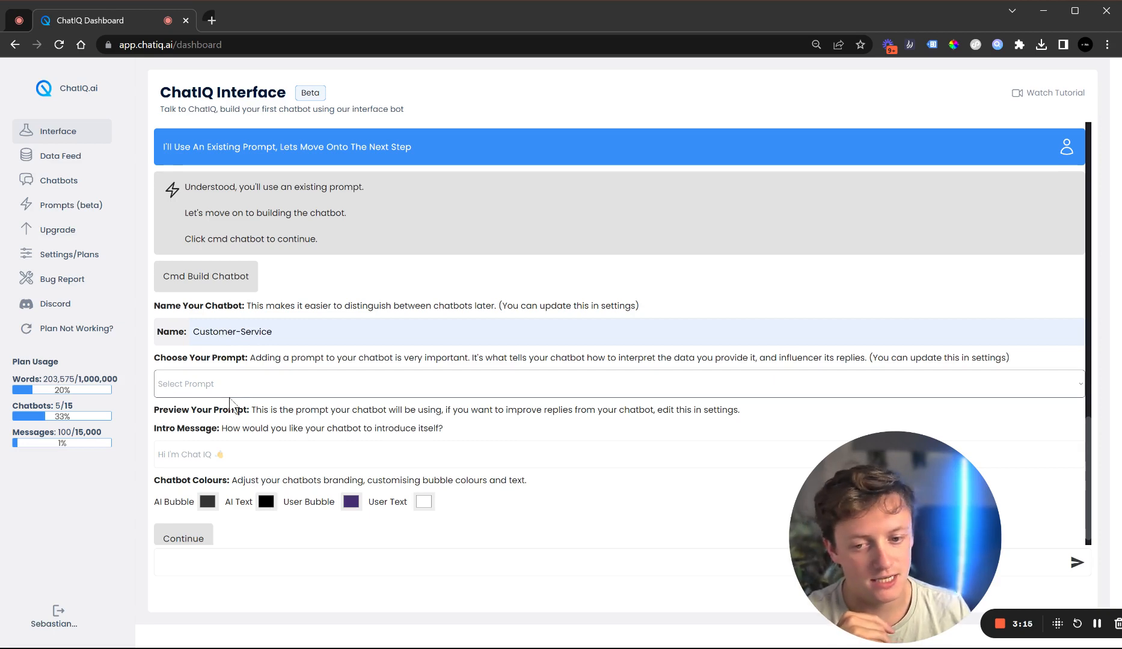
scroll(282, 321, up, 6)
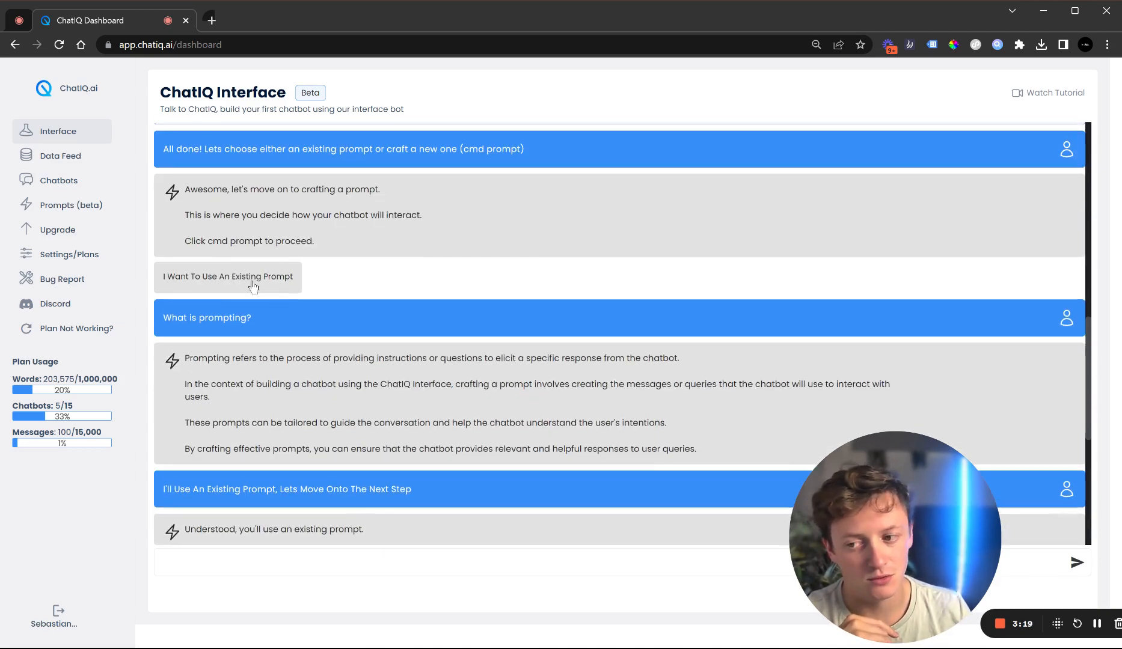
scroll(230, 291, down, 6)
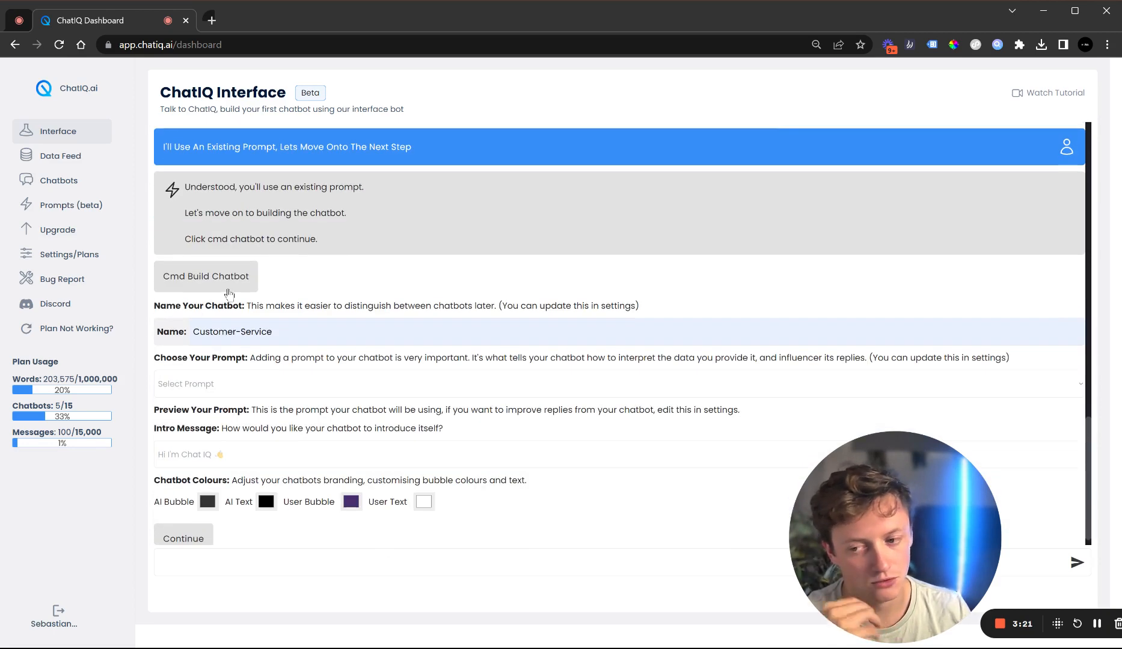
click(233, 391)
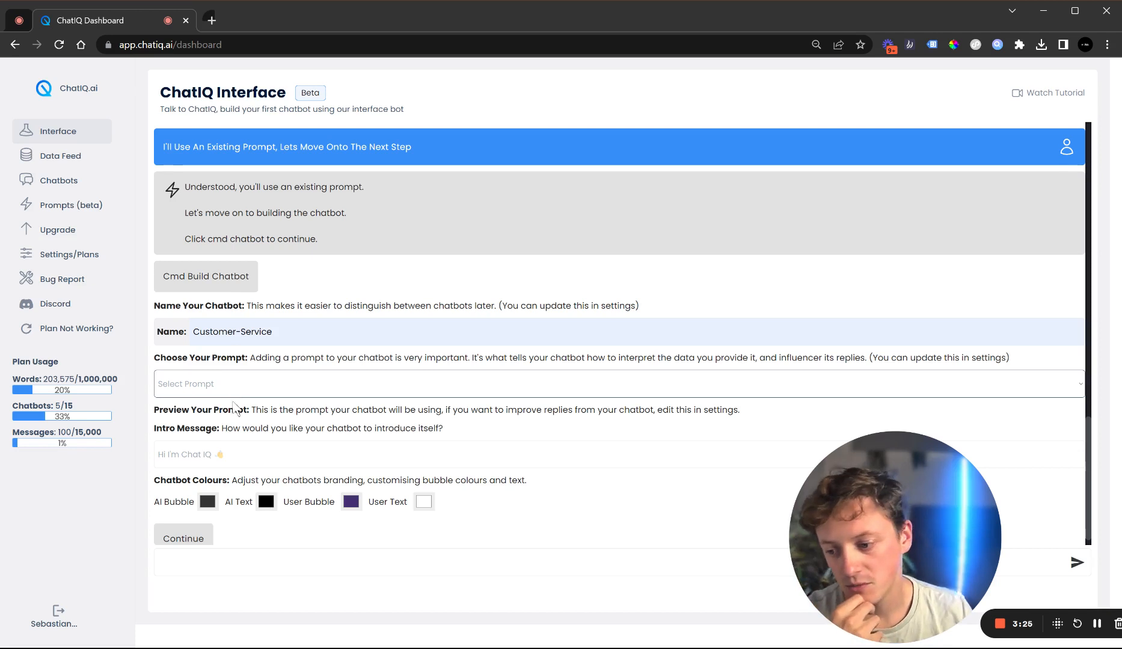
click(240, 466)
scroll(240, 471, down, 5)
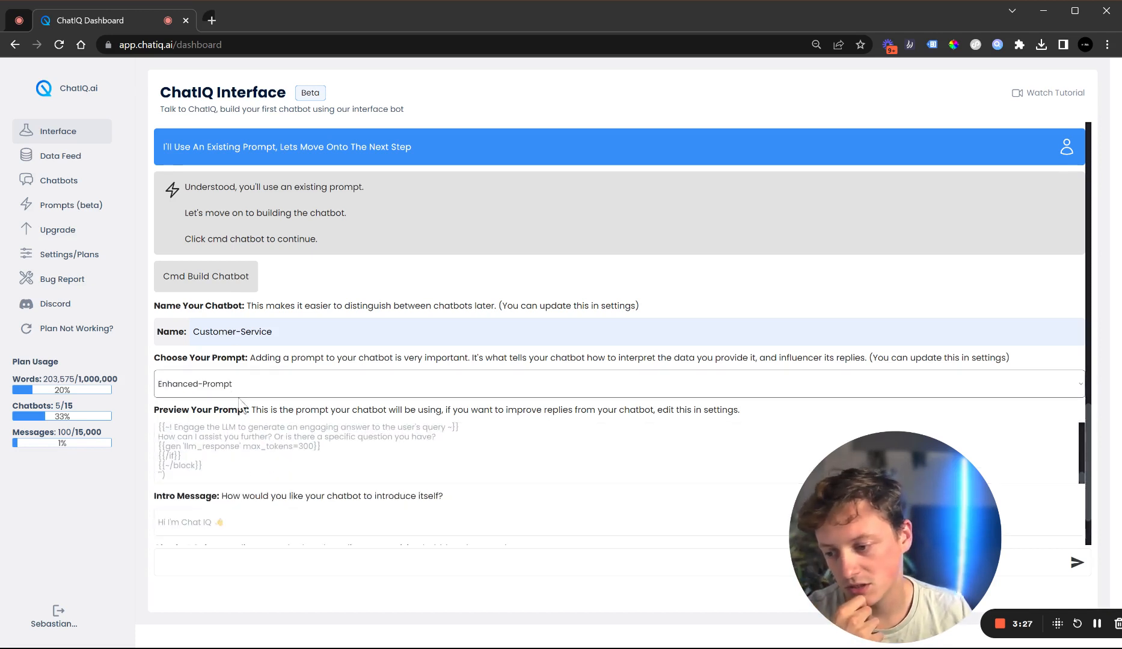
click(240, 447)
scroll(268, 421, down, 3)
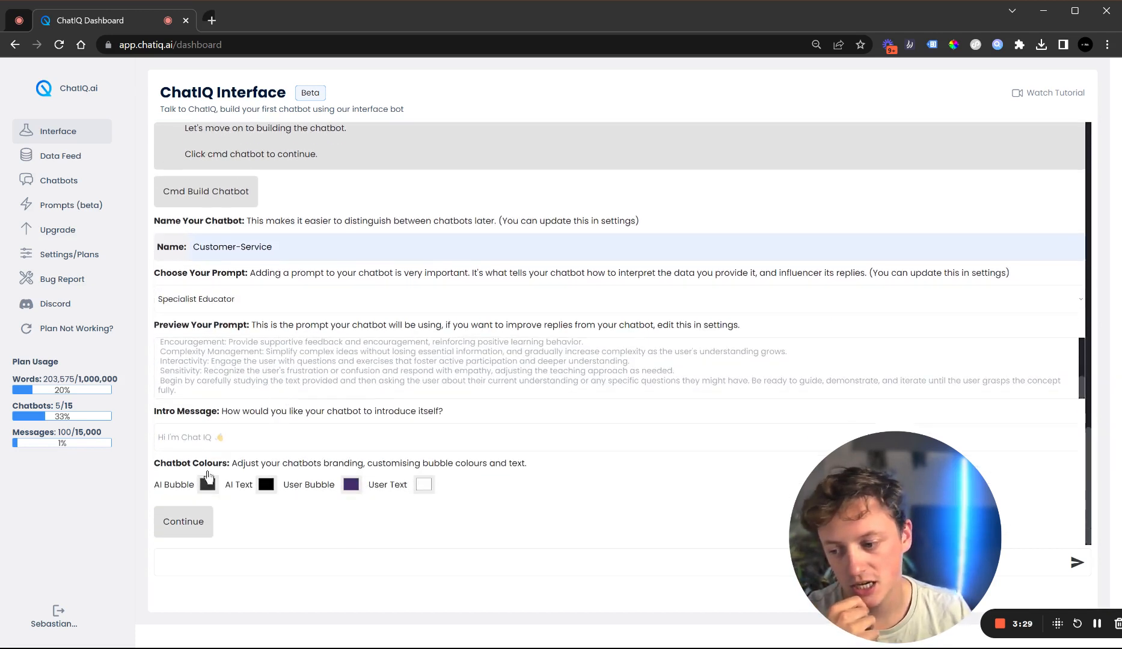
Set the chatbot's intro message to Hello
click(216, 439)
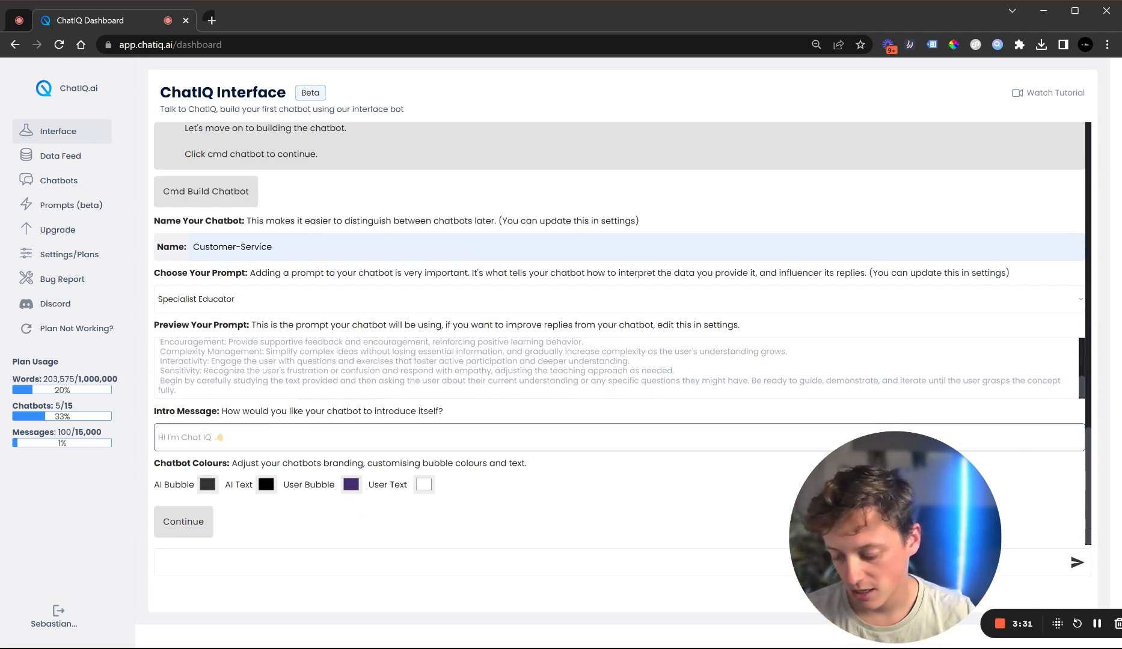
text(Hello)
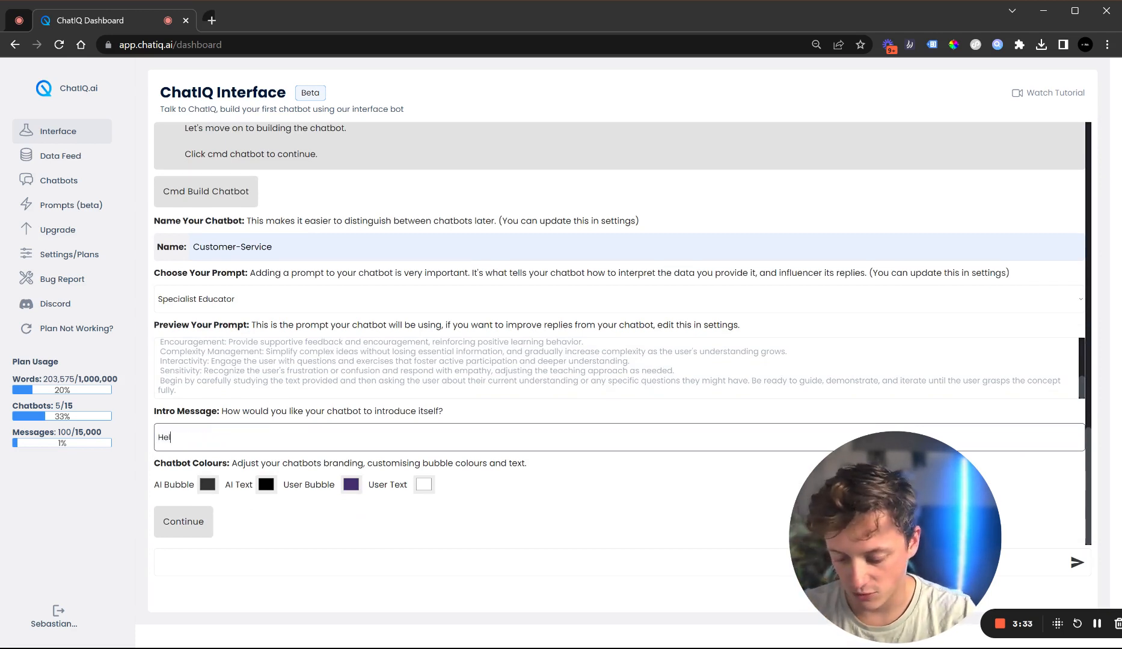
Set the AI Text colour to #f8f8f8
click(269, 487)
drag(281, 386, 248, 339)
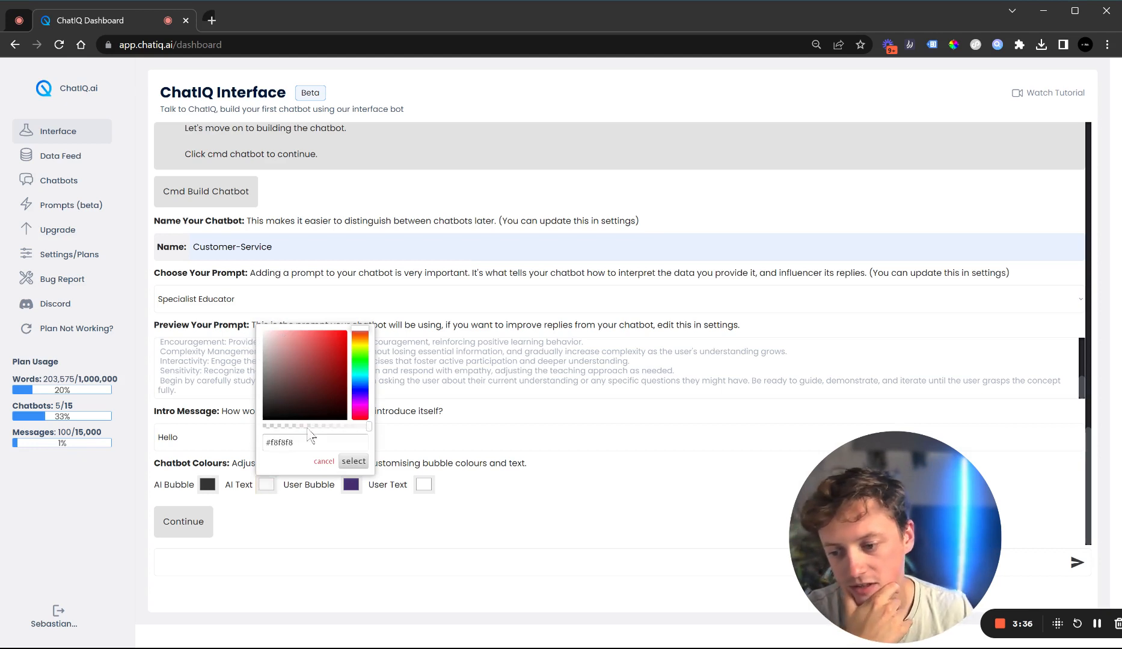
click(353, 462)
Set the User Bubble colour to a light grey #dedde1
click(350, 489)
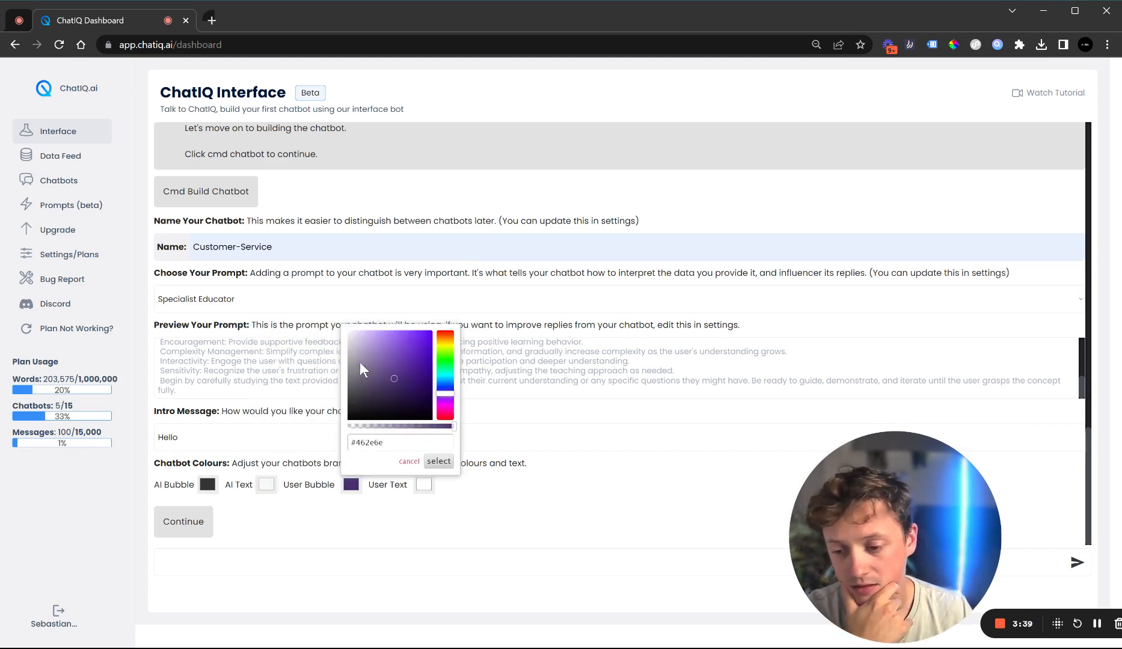
mouse_move(348, 356)
mouse_down()
mouse_move(341, 341)
mouse_move(409, 464)
mouse_move(350, 340)
mouse_up()
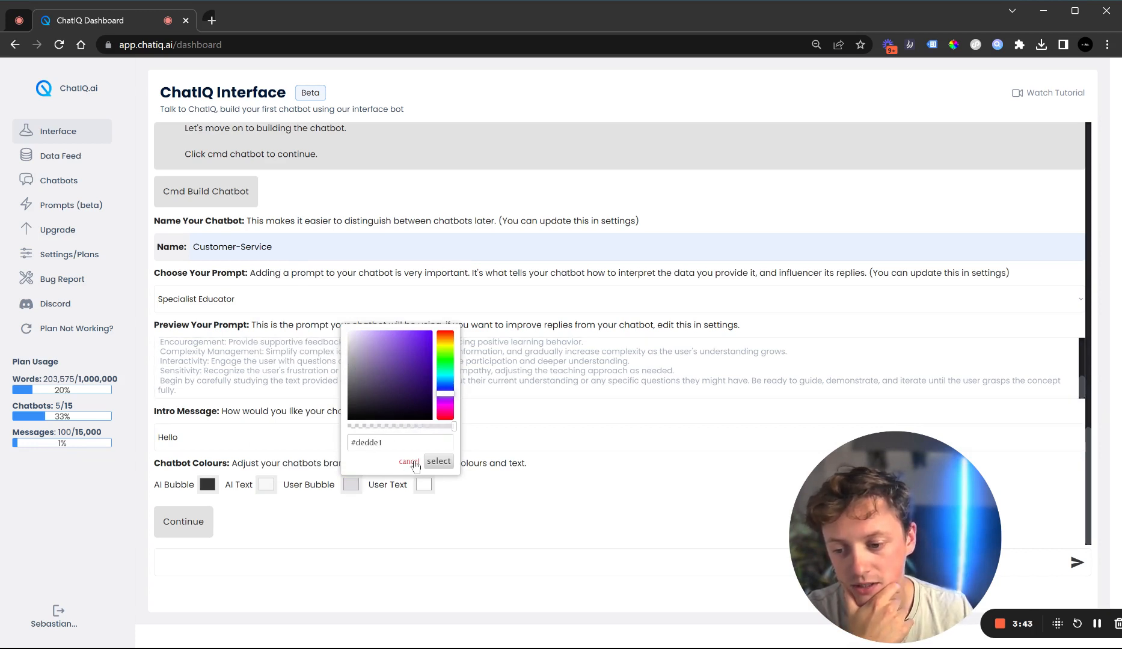
click(438, 461)
Set the User Text colour to black #000000
click(423, 488)
click(422, 419)
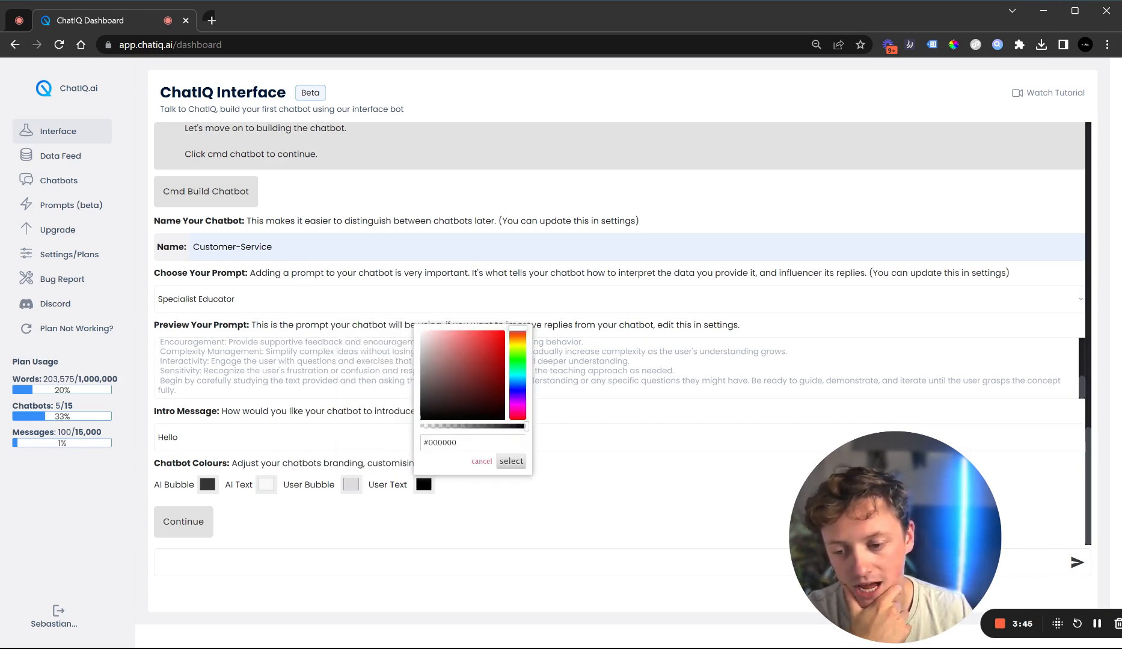
click(511, 461)
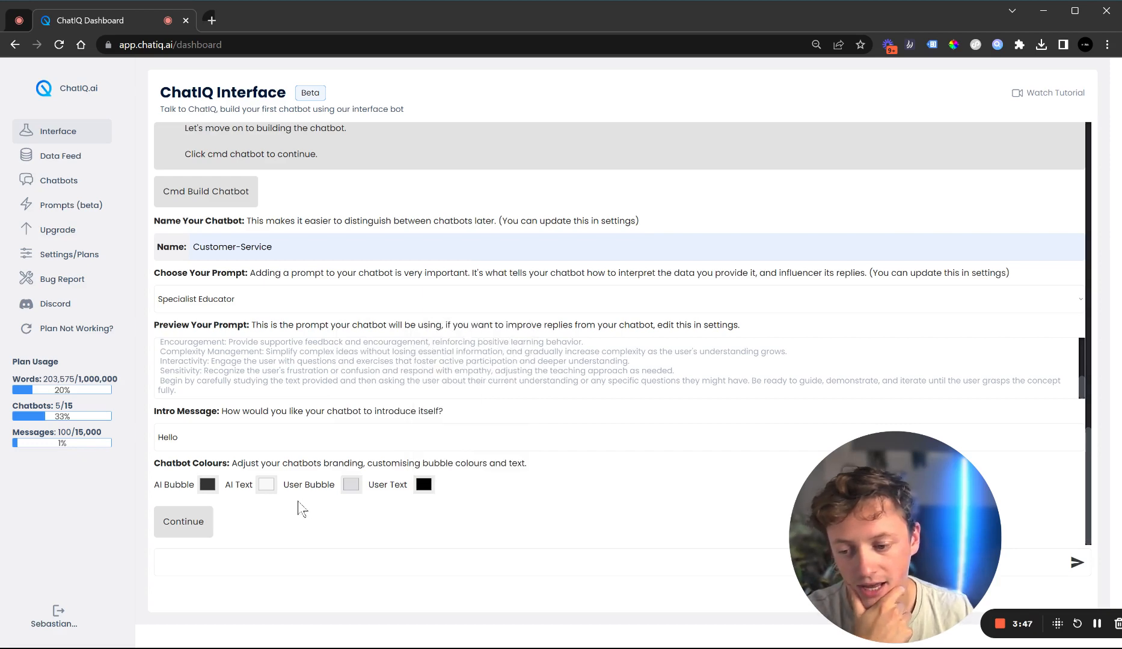
Continue to the data selection stage and browse the list of available chatbot data files
click(204, 523)
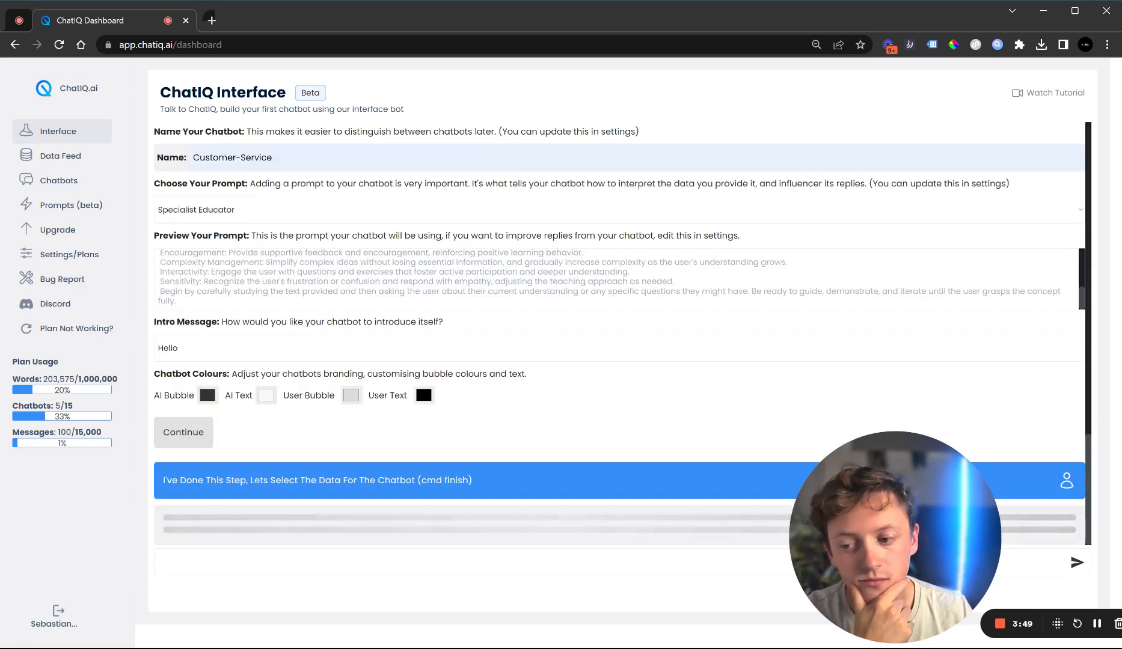
drag(477, 399, 264, 297)
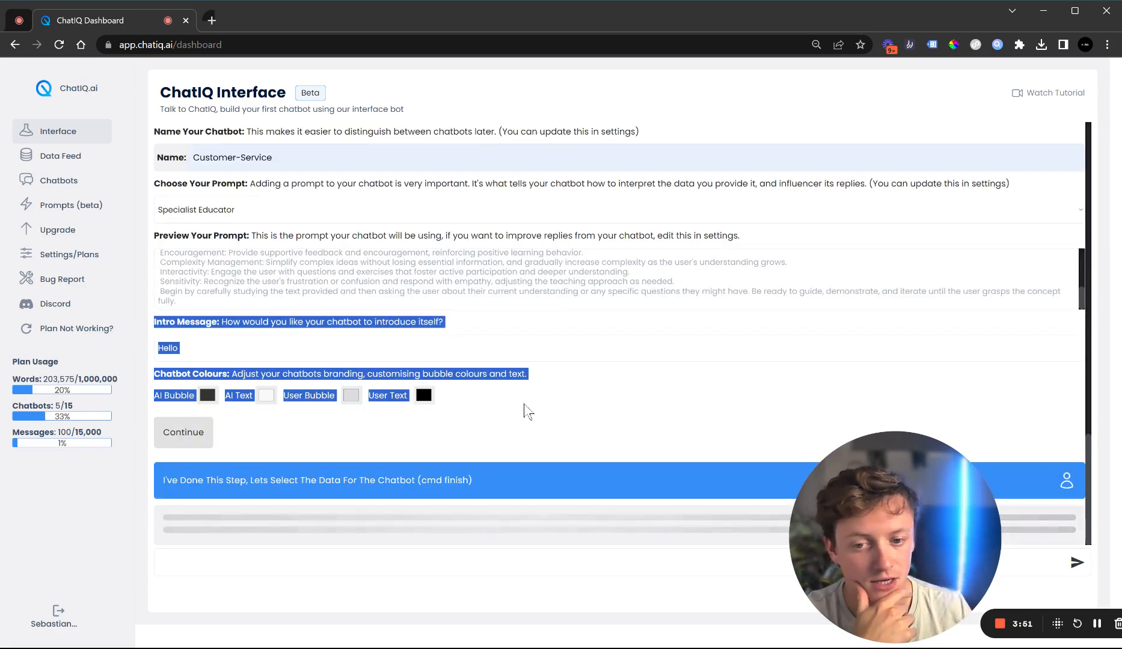
click(514, 410)
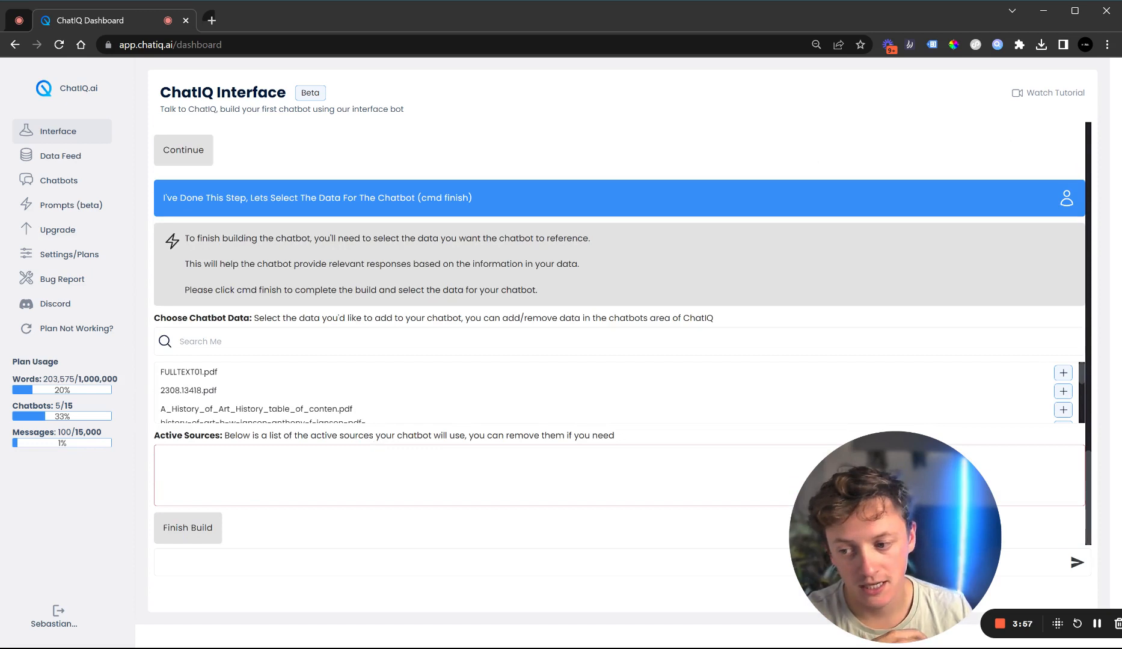
scroll(1064, 399, down, 5)
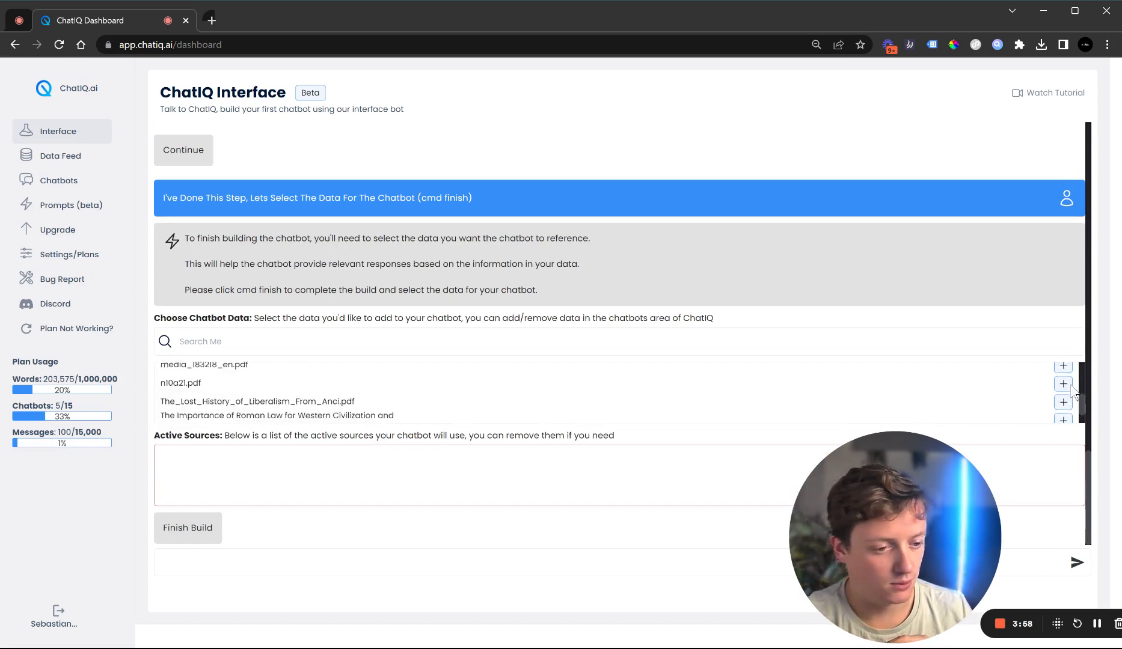
Add antifpbrowsers-dimva20.pdf to the active sources and finish building the chatbot
click(1063, 398)
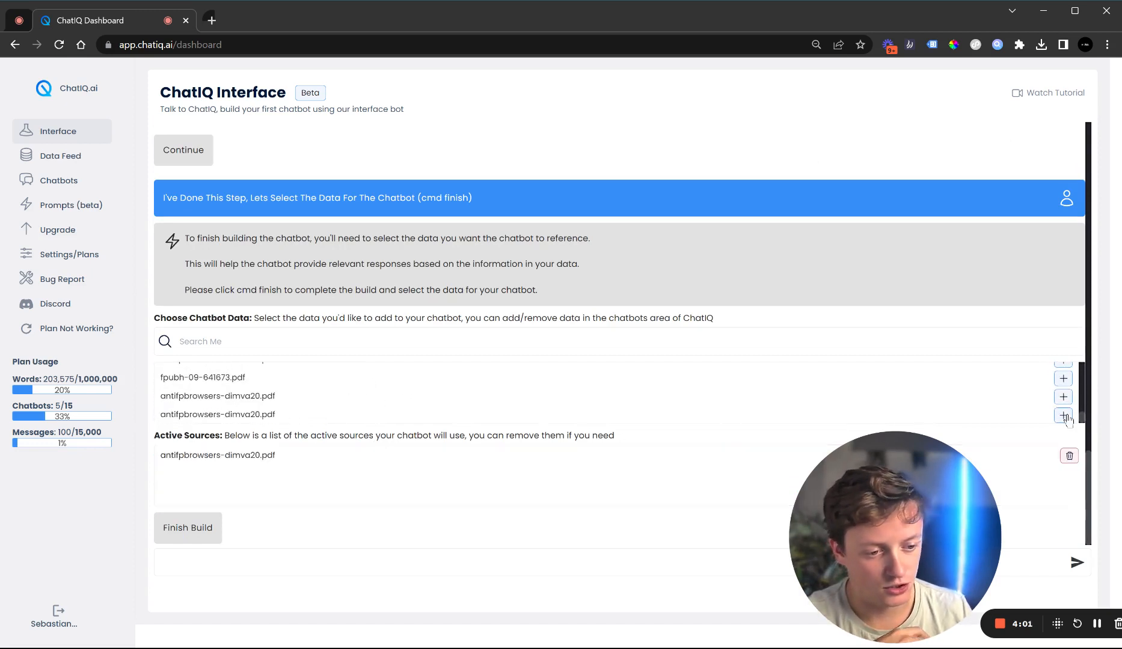
click(190, 528)
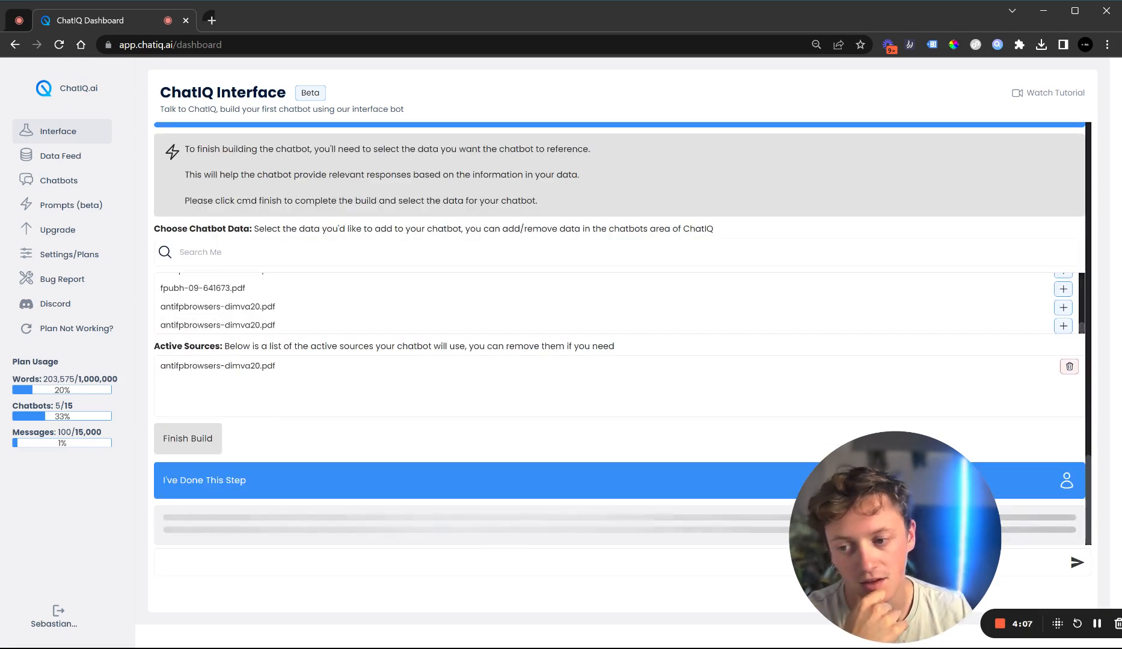
drag(246, 307, 231, 308)
scroll(248, 319, up, 3)
scroll(249, 320, down, 3)
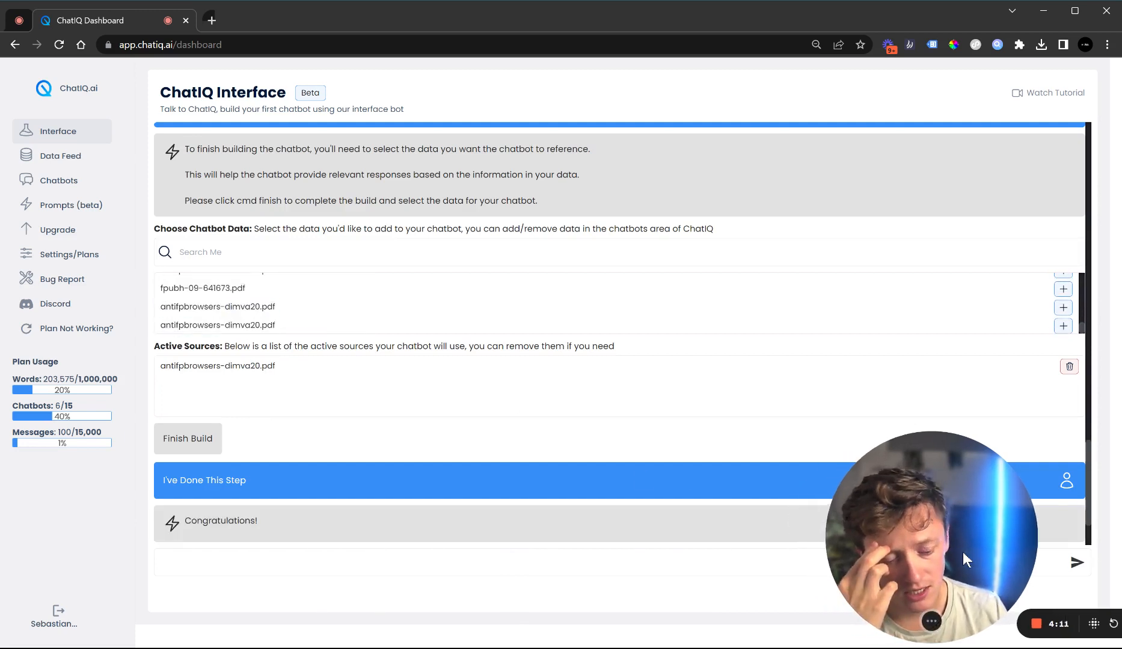
scroll(461, 456, down, 3)
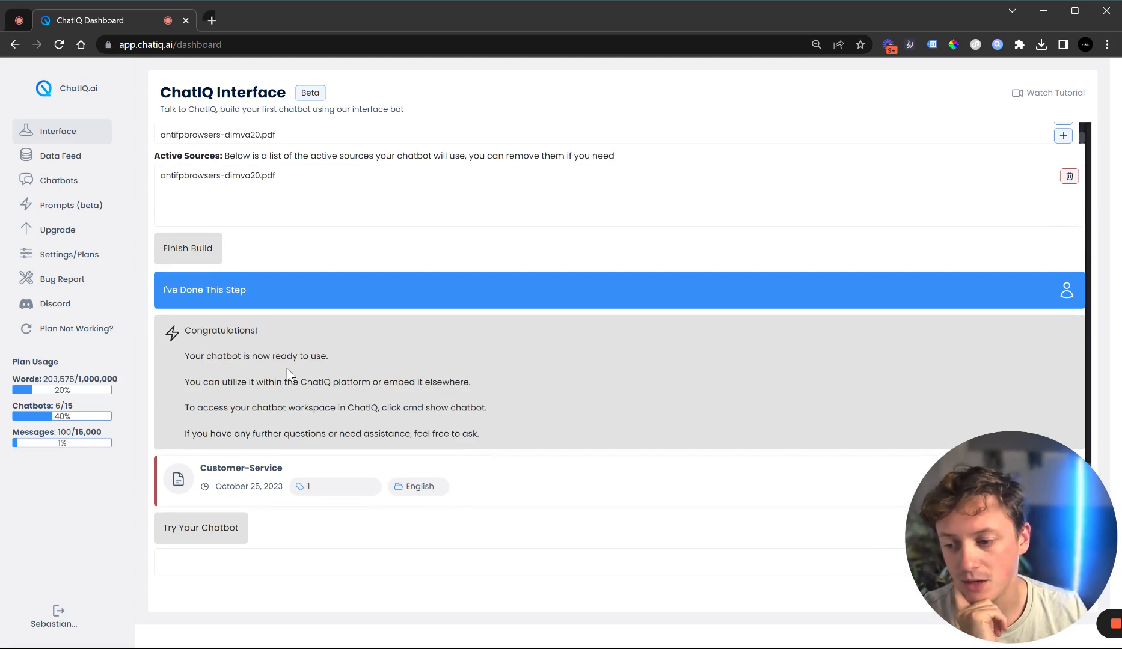
Try the new Customer-Service chatbot in the chatbot workspace, then go back to the interface
double_click(307, 487)
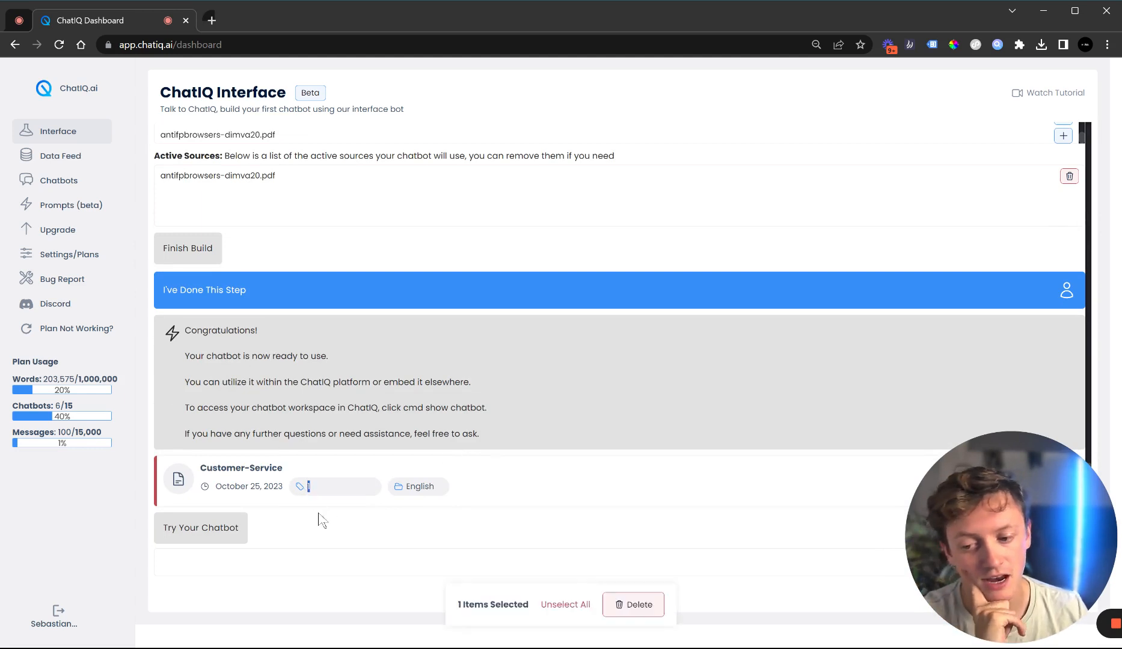
click(183, 532)
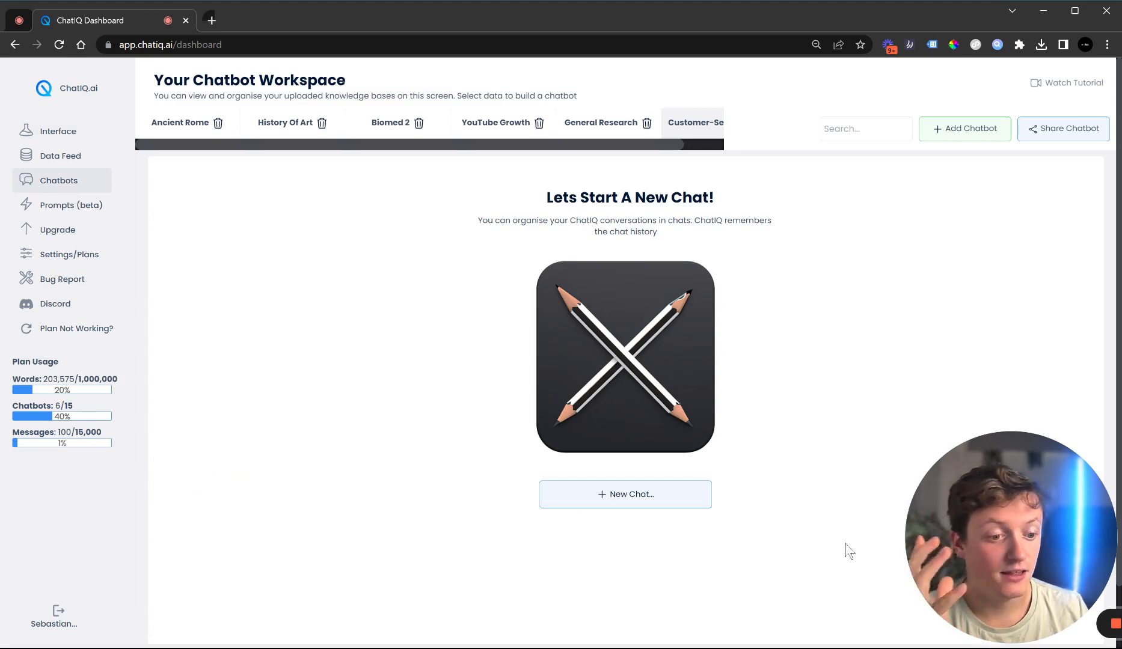
scroll(598, 147, right, 2)
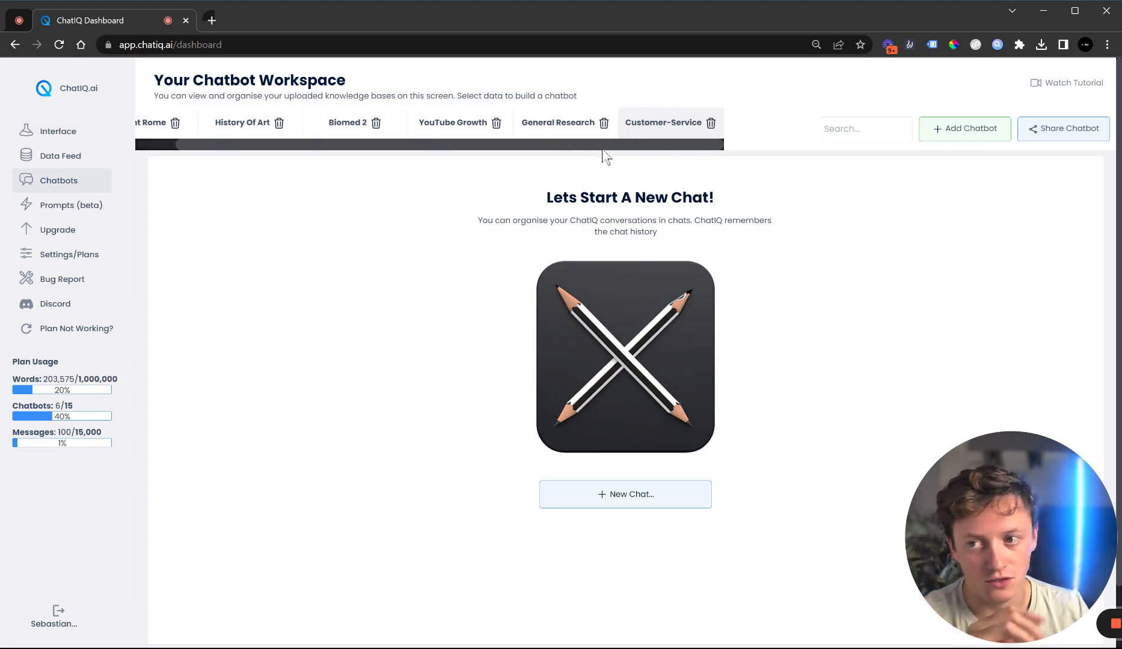
click(55, 131)
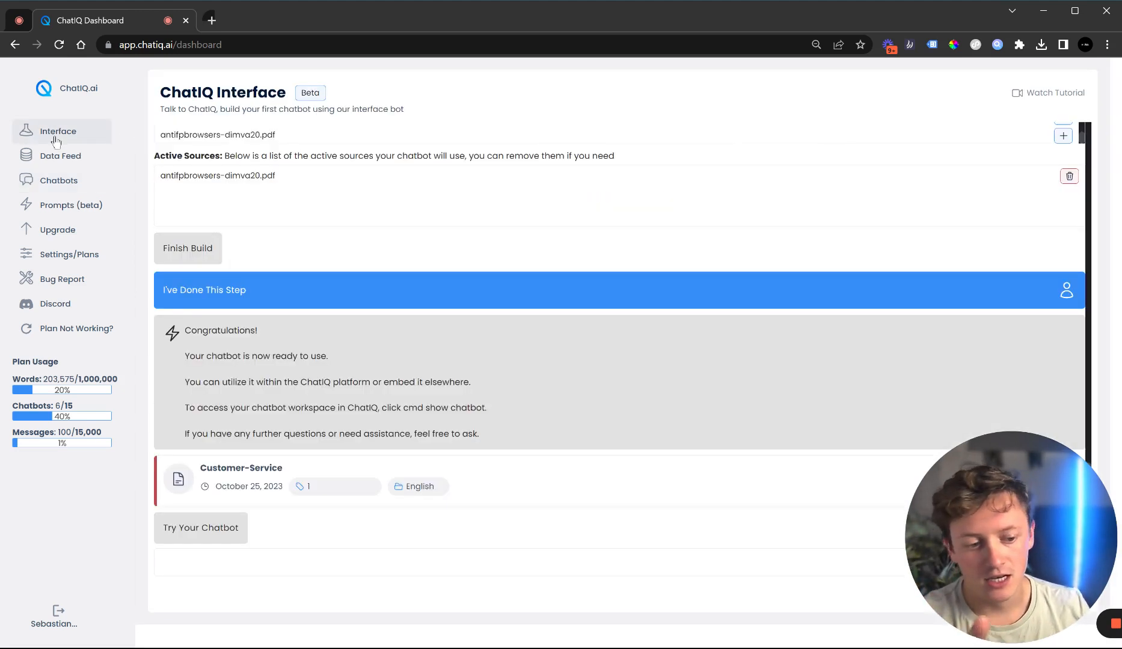
Scroll back through the chatbot-building conversation to review the earlier steps
scroll(671, 415, up, 10)
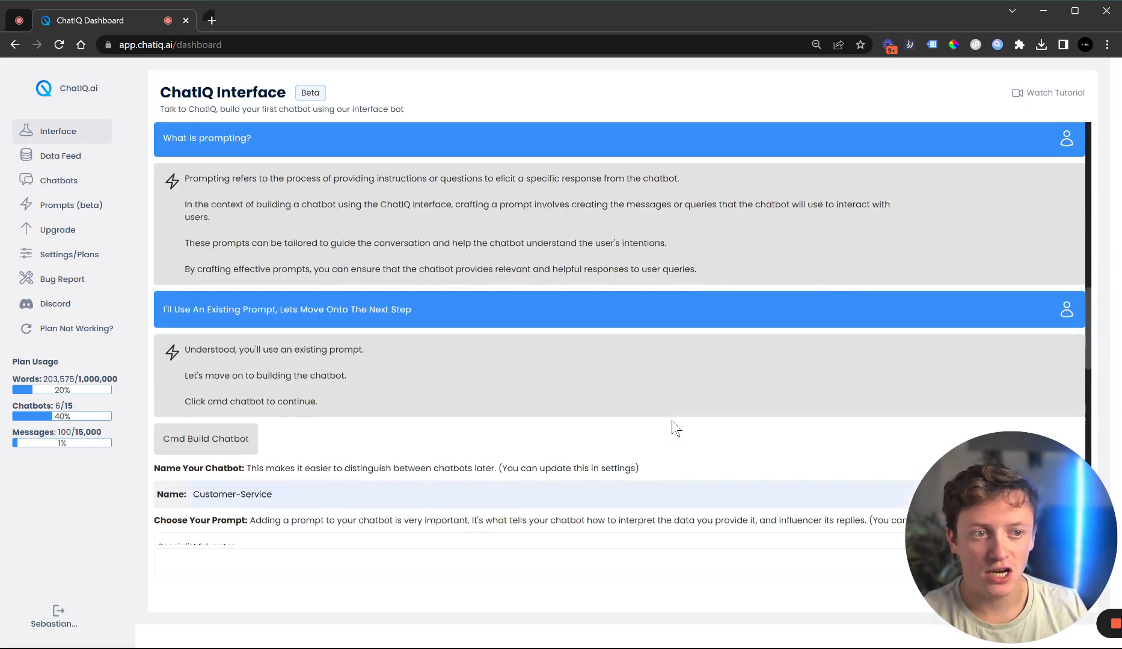
scroll(674, 428, up, 5)
drag(970, 521, 69, 510)
click(110, 619)
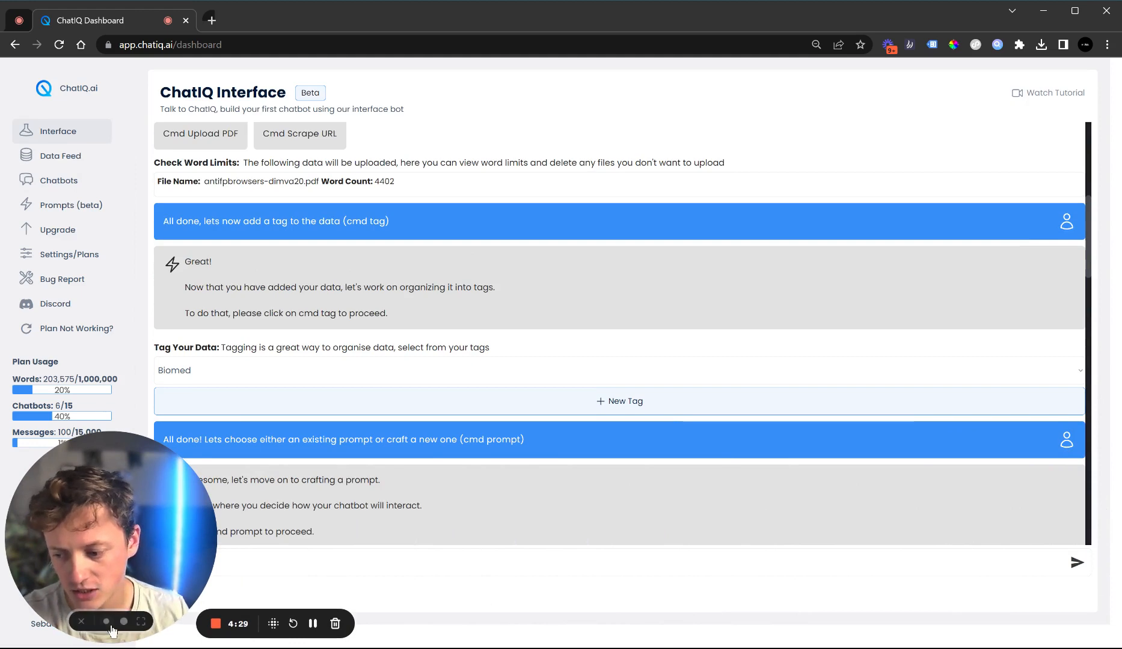
click(107, 624)
scroll(262, 530, up, 6)
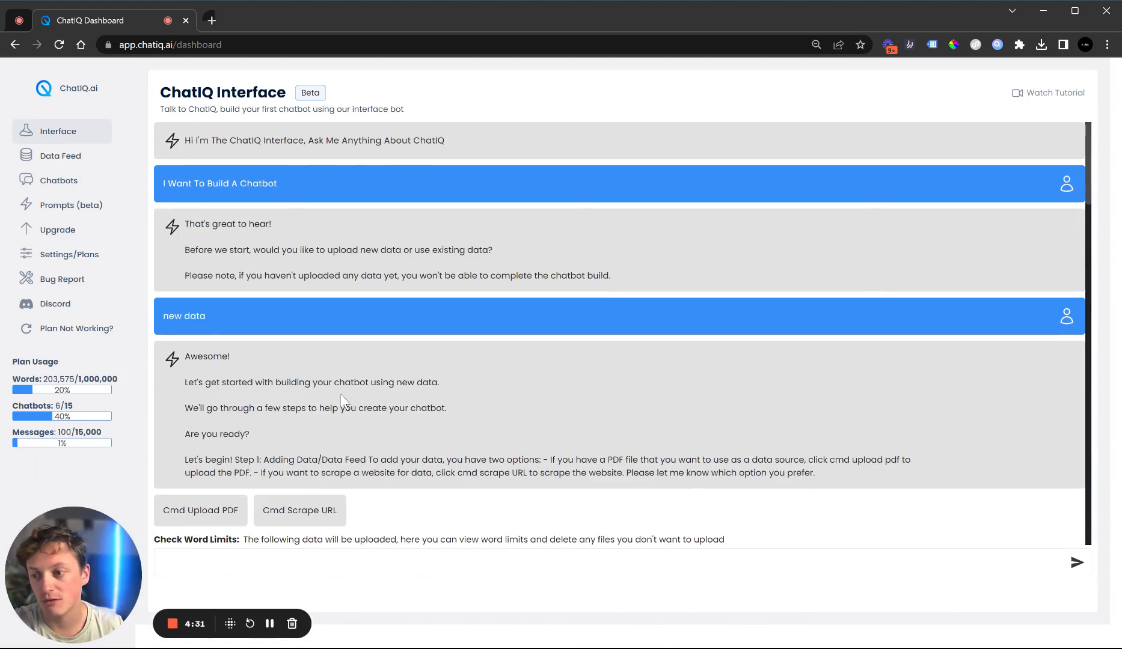
scroll(502, 313, down, 2)
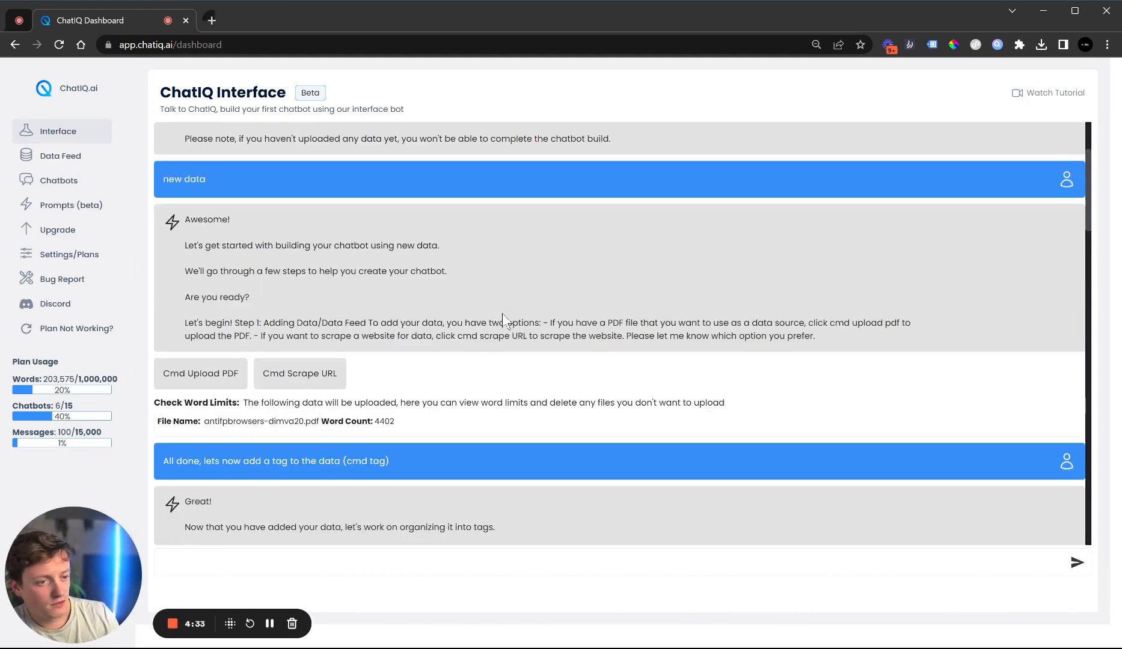
scroll(502, 312, up, 2)
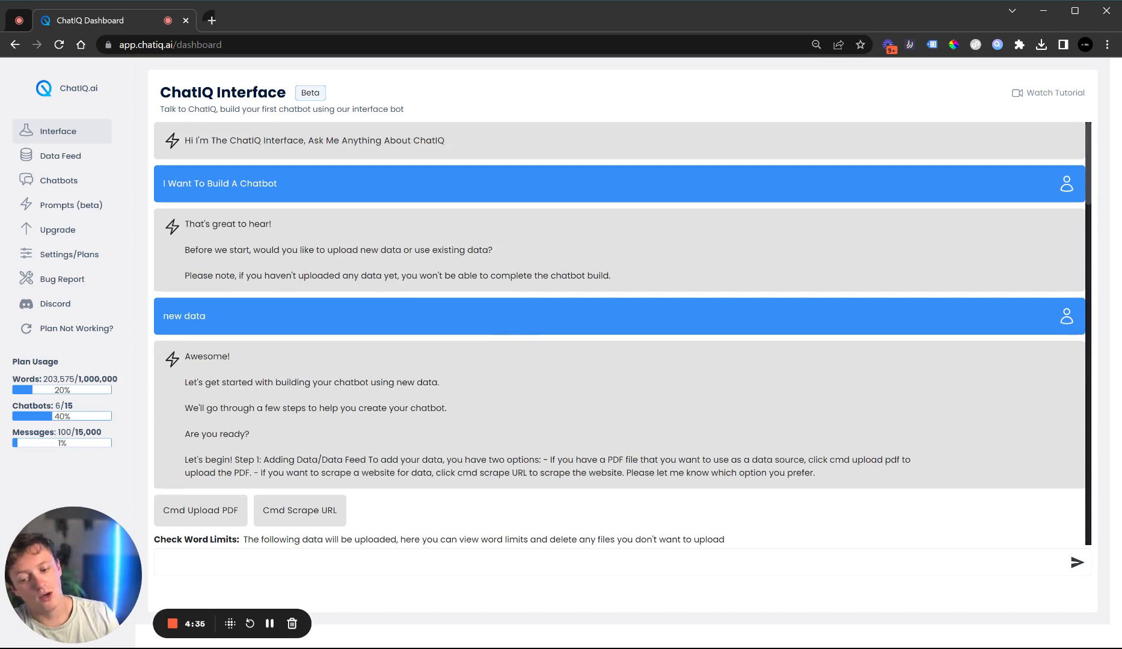
Ask the interface bot "how can i create a prompt in chatiq" and read through its answer
text(i h)
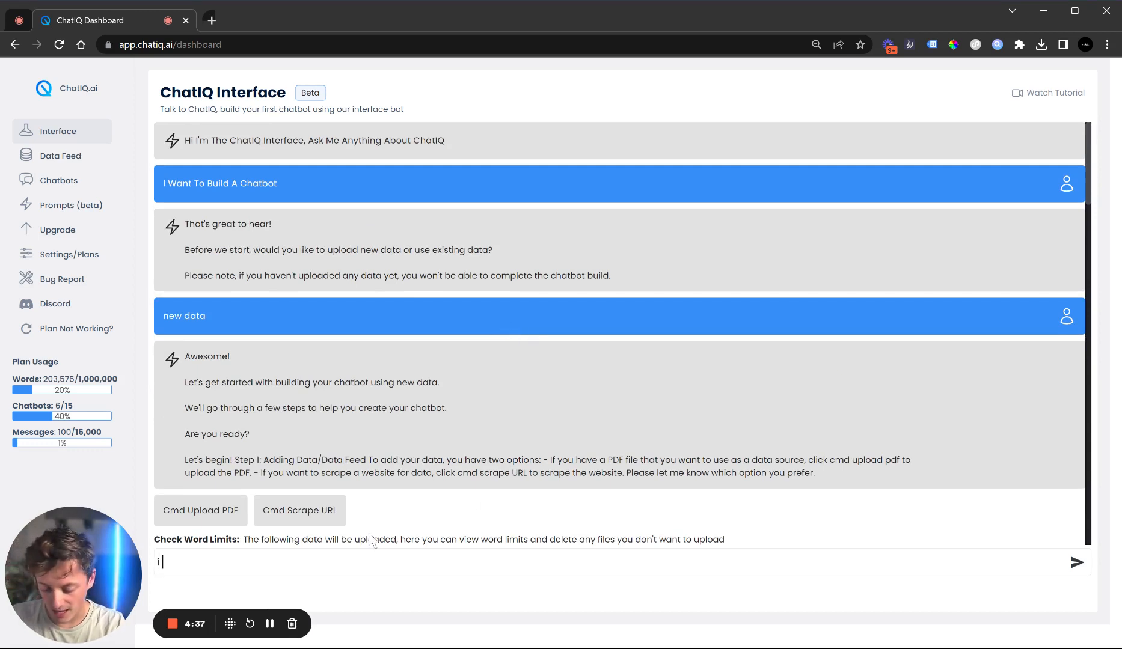
key(BackSpace)
key(BackSpace)
key(BackSpace)
text(ho)
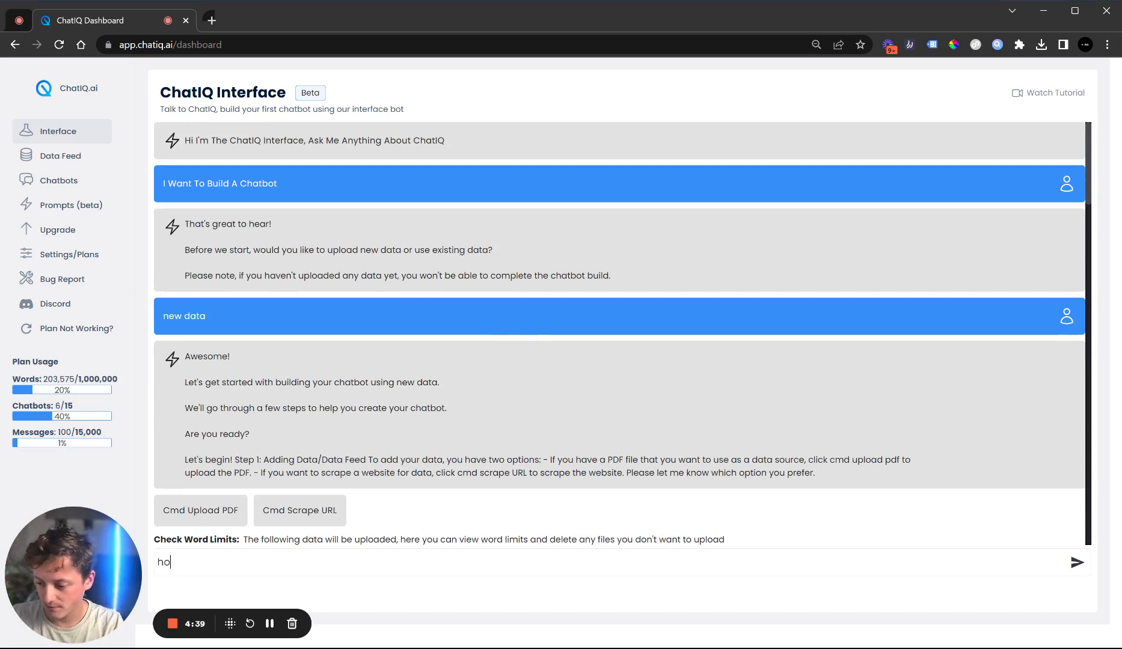
text(w can i c)
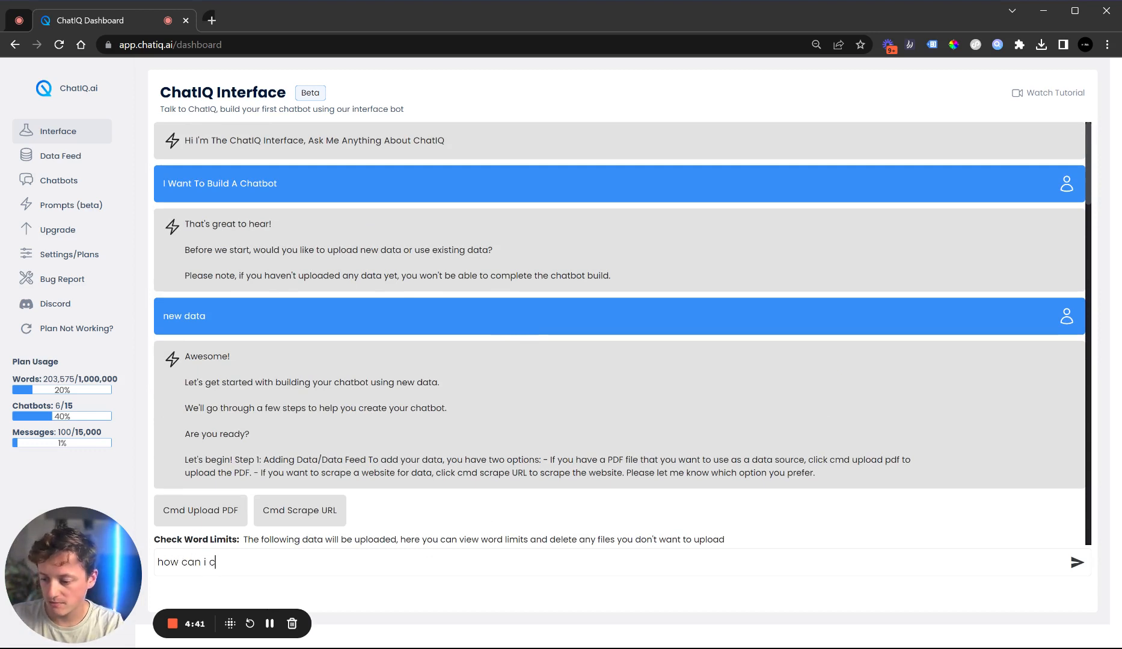
text(reate a prompt in)
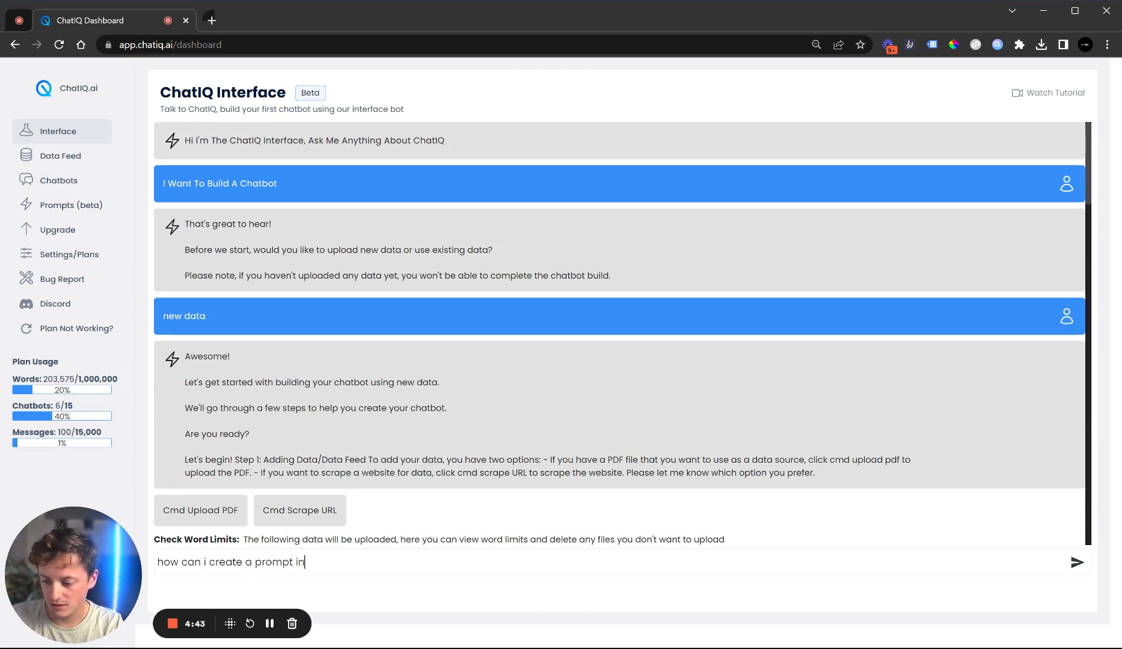
text( chatiq)
key(Return)
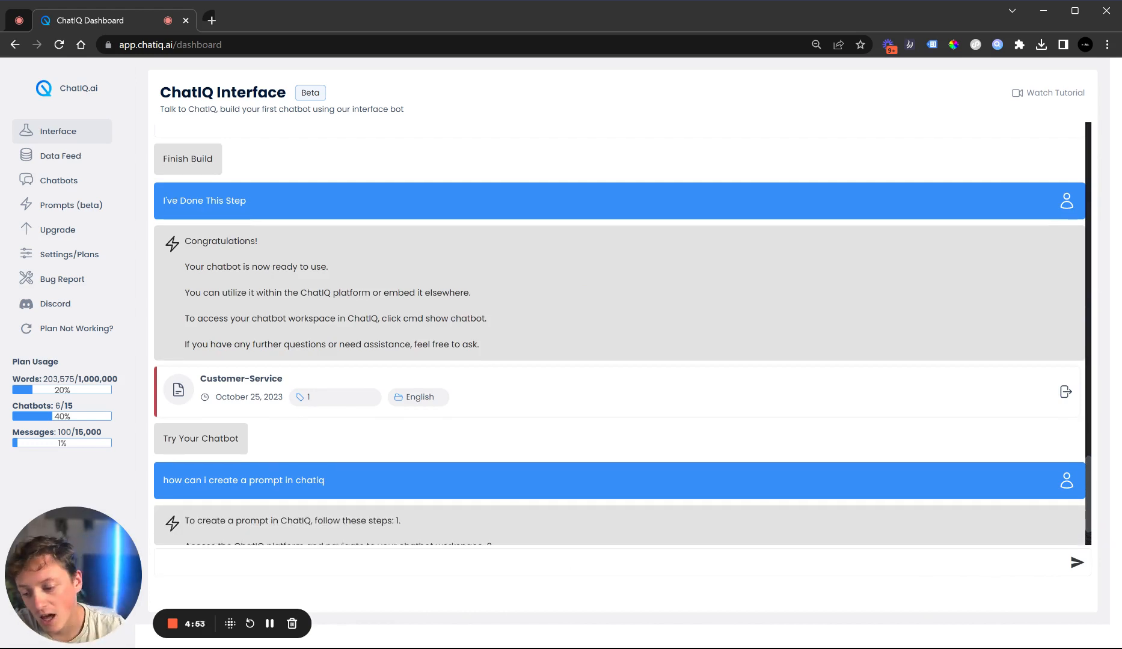
scroll(365, 477, down, 2)
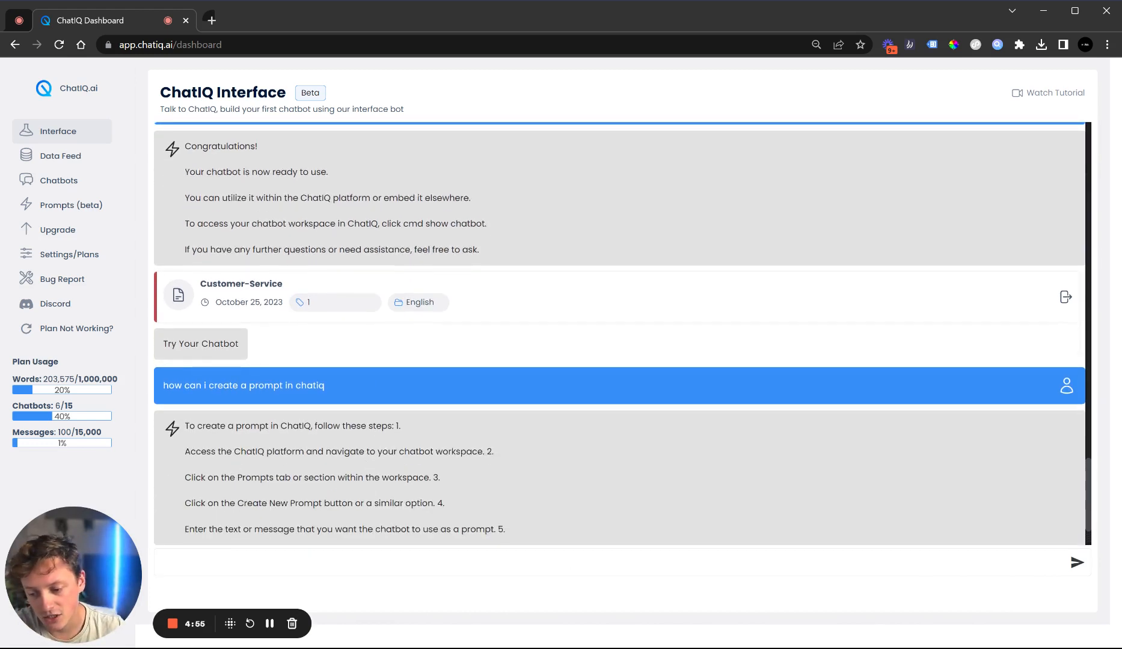
drag(185, 425, 493, 452)
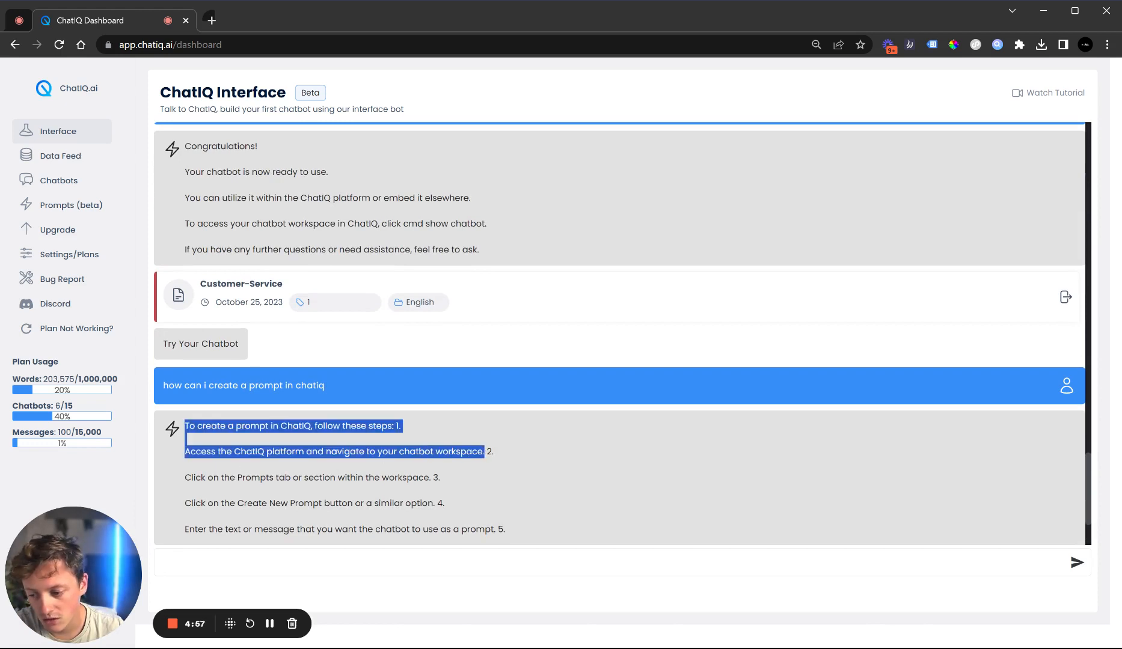
drag(230, 477, 339, 503)
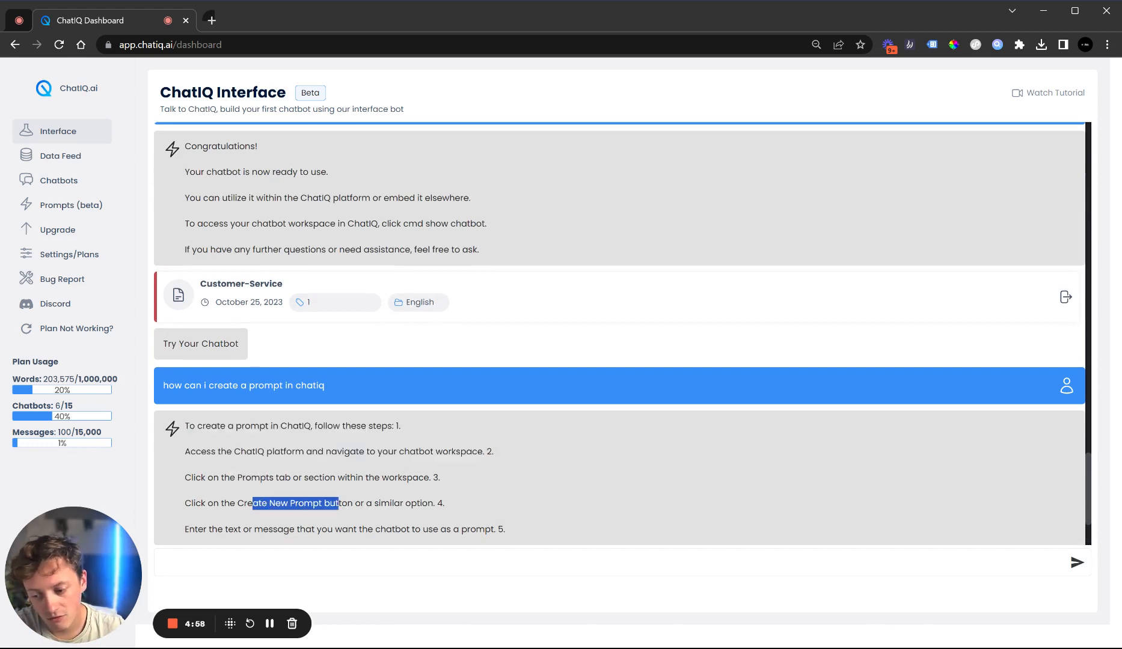
Open the New Prompt form on the Prompts page, then return to the interface
click(88, 207)
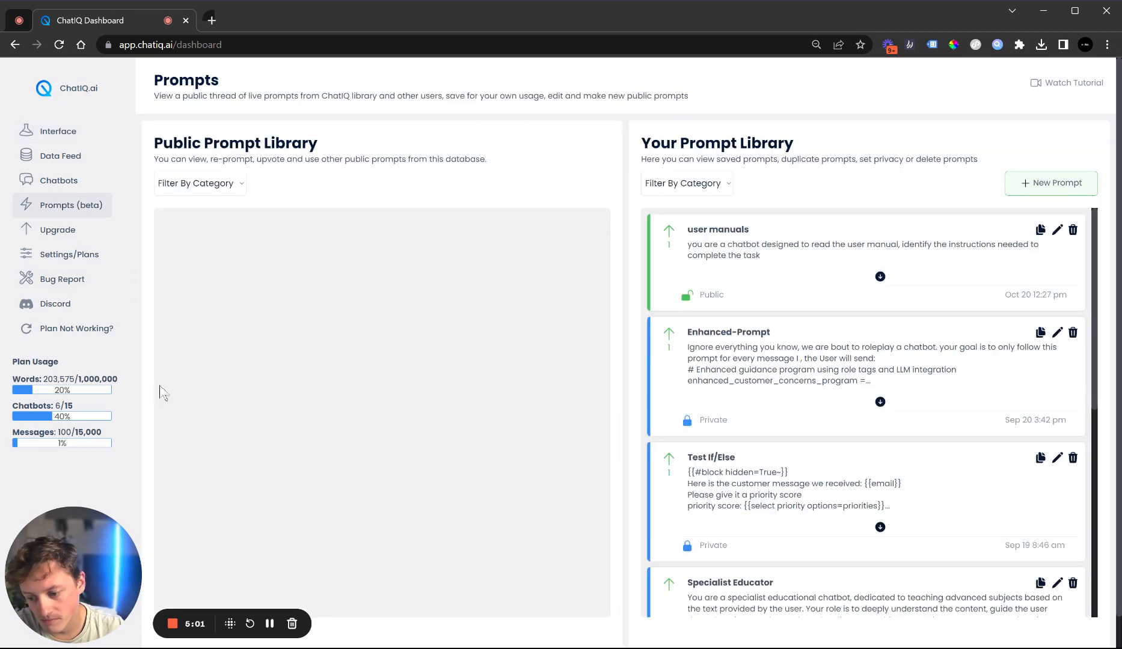
click(1020, 182)
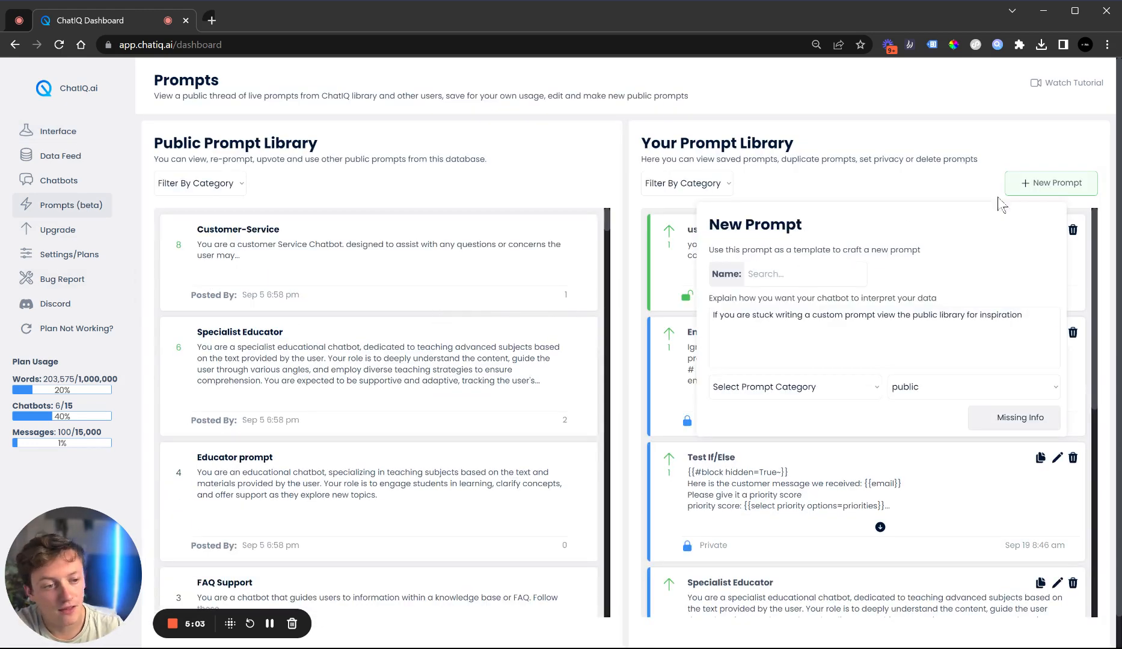
click(58, 132)
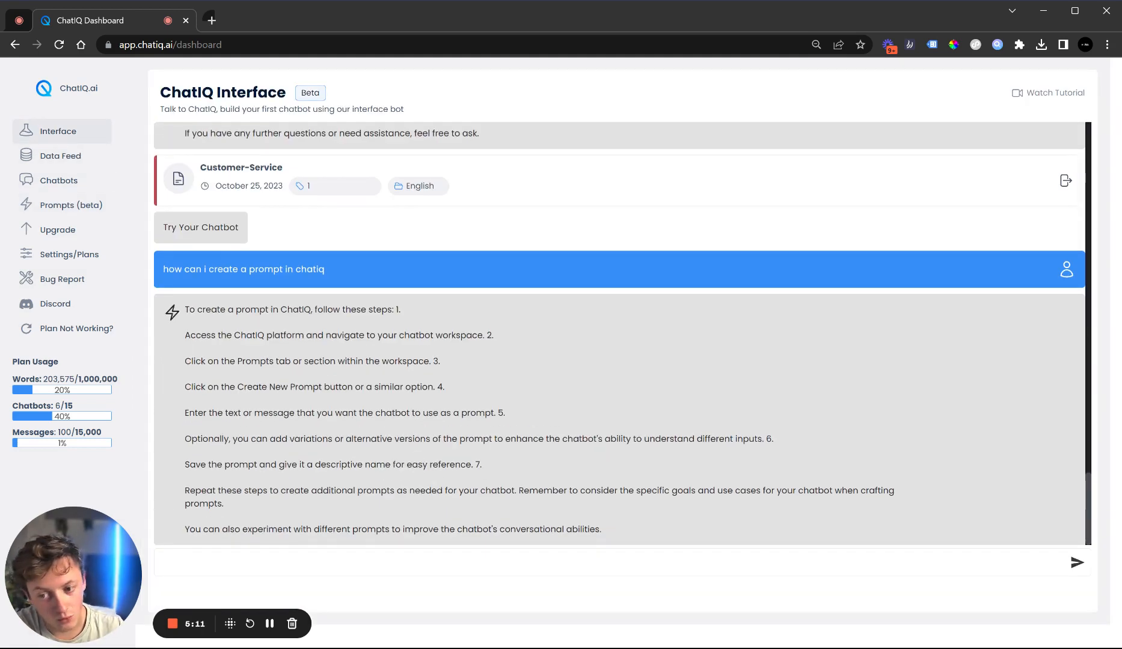
Scroll through the conversation to review the prompt, naming and colour settings of the build
scroll(277, 523, up, 15)
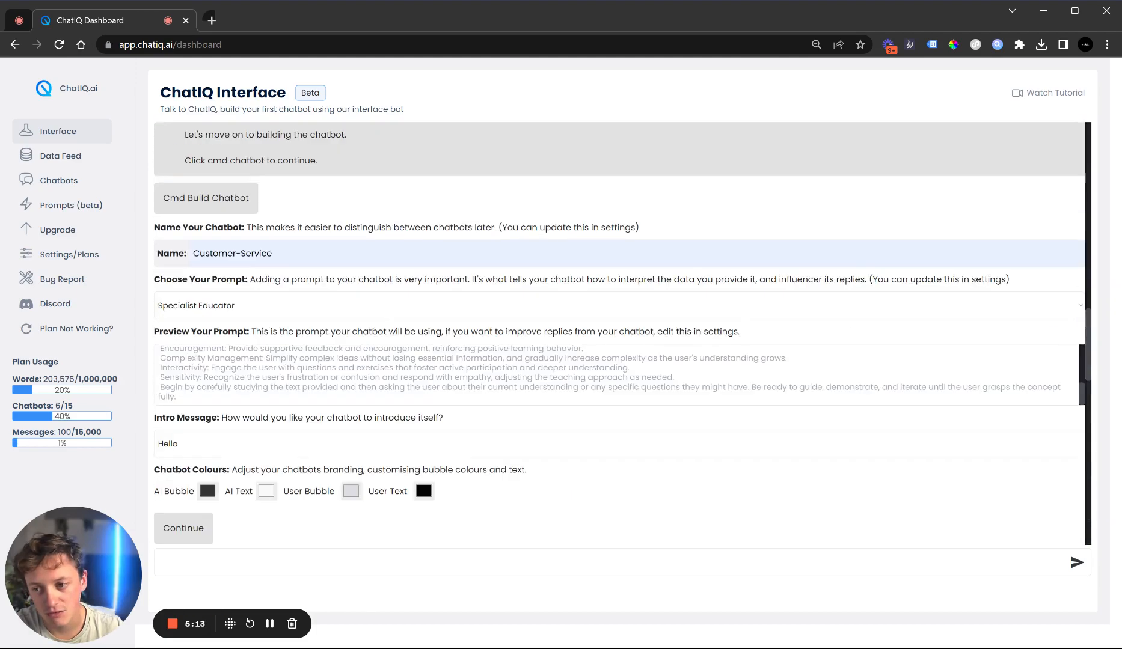
scroll(277, 523, up, 5)
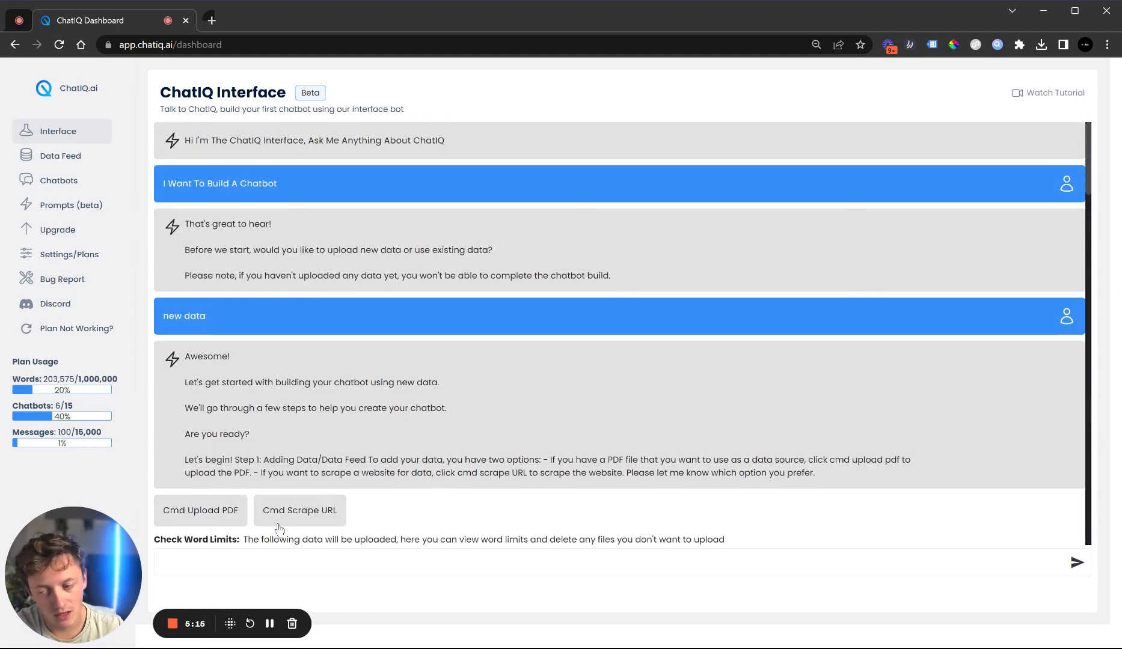
scroll(279, 528, down, 3)
scroll(244, 319, down, 7)
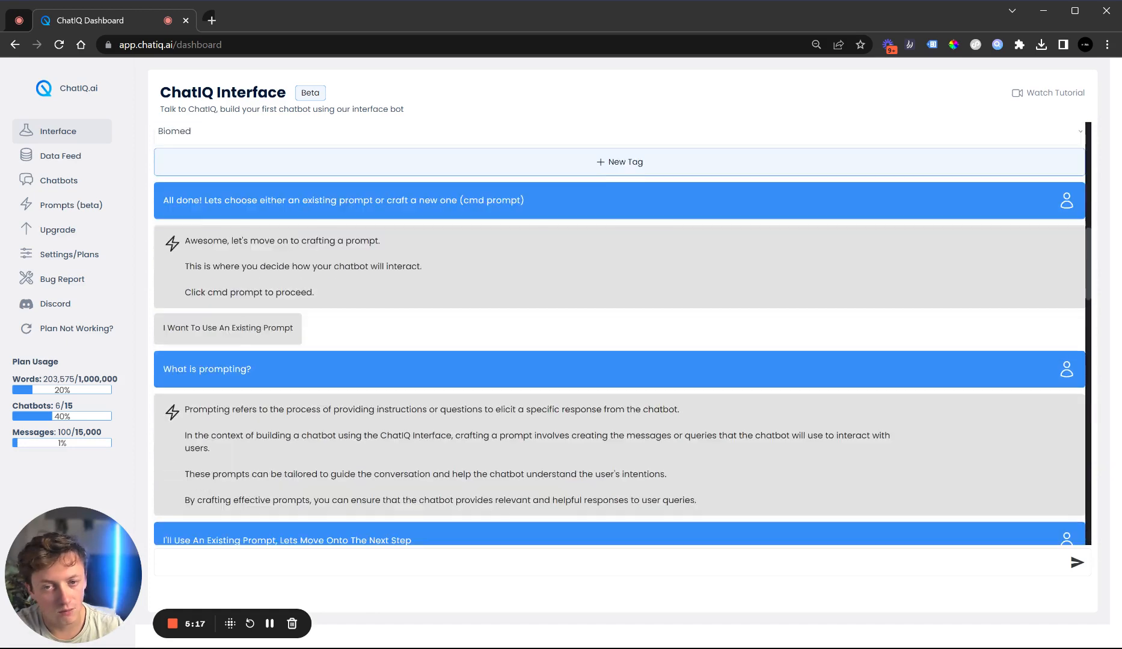
scroll(377, 391, down, 7)
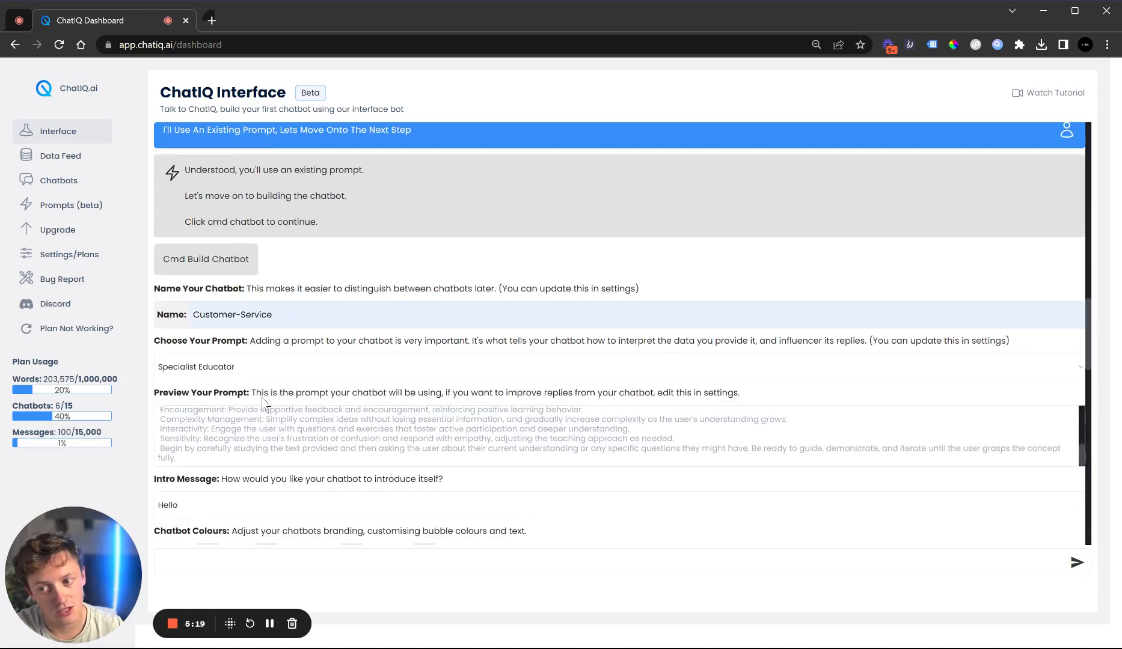
scroll(619, 334, down, 7)
scroll(313, 509, down, 6)
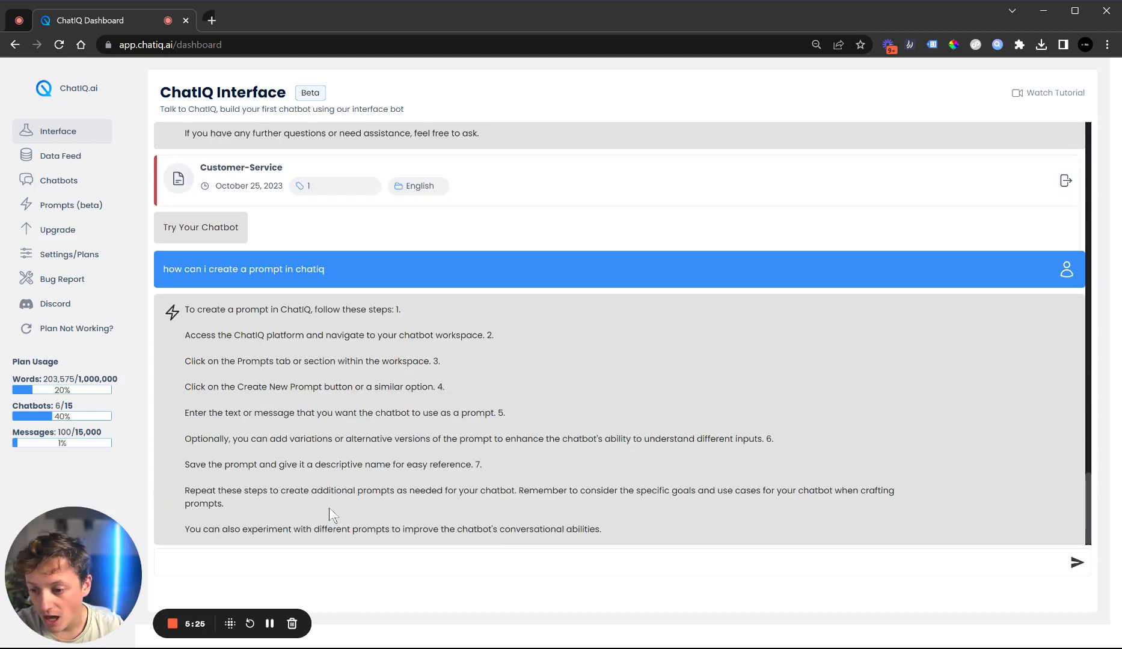
Re-read the opening messages of the build conversation, highlighting passages while reviewing
double_click(310, 92)
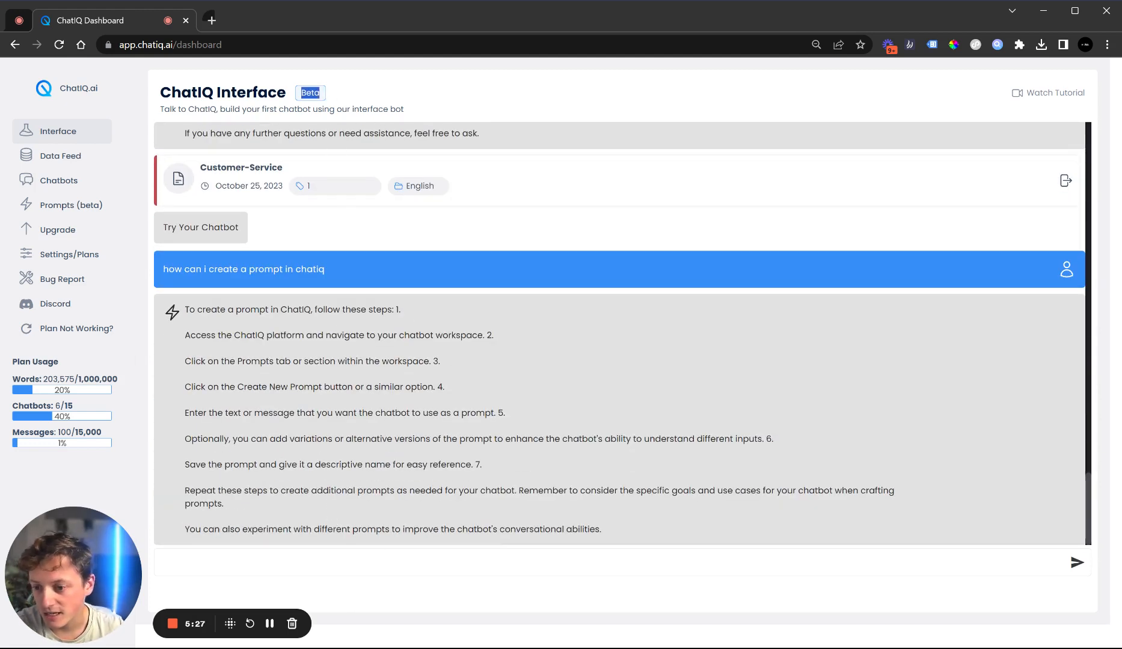
drag(422, 349, 475, 392)
click(602, 433)
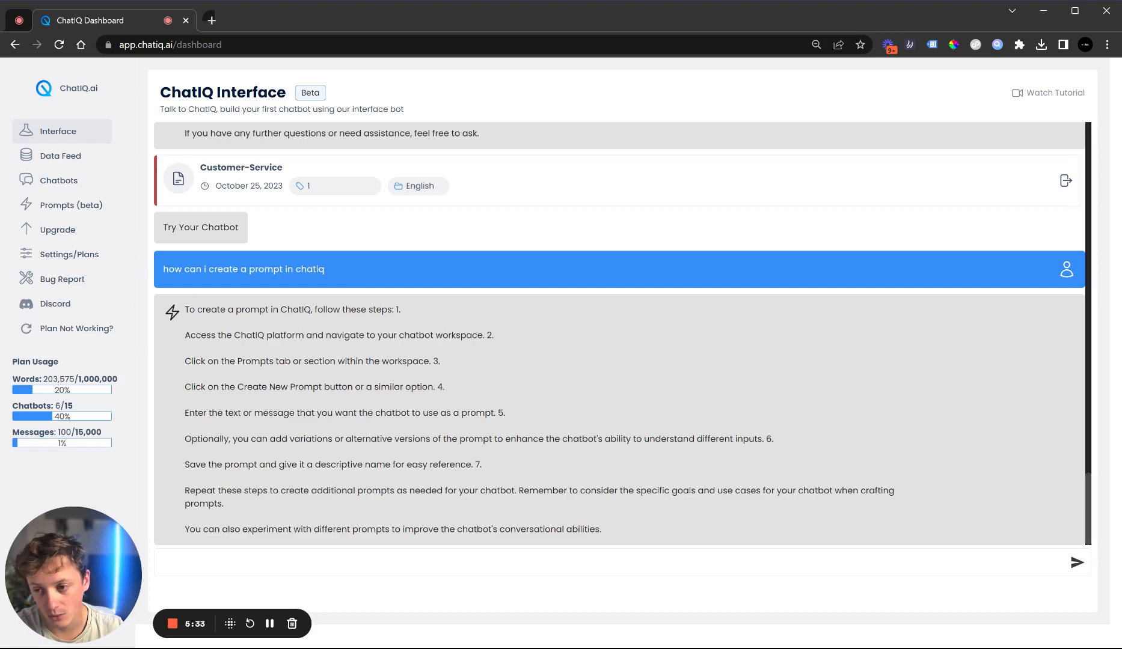
scroll(368, 442, up, 7)
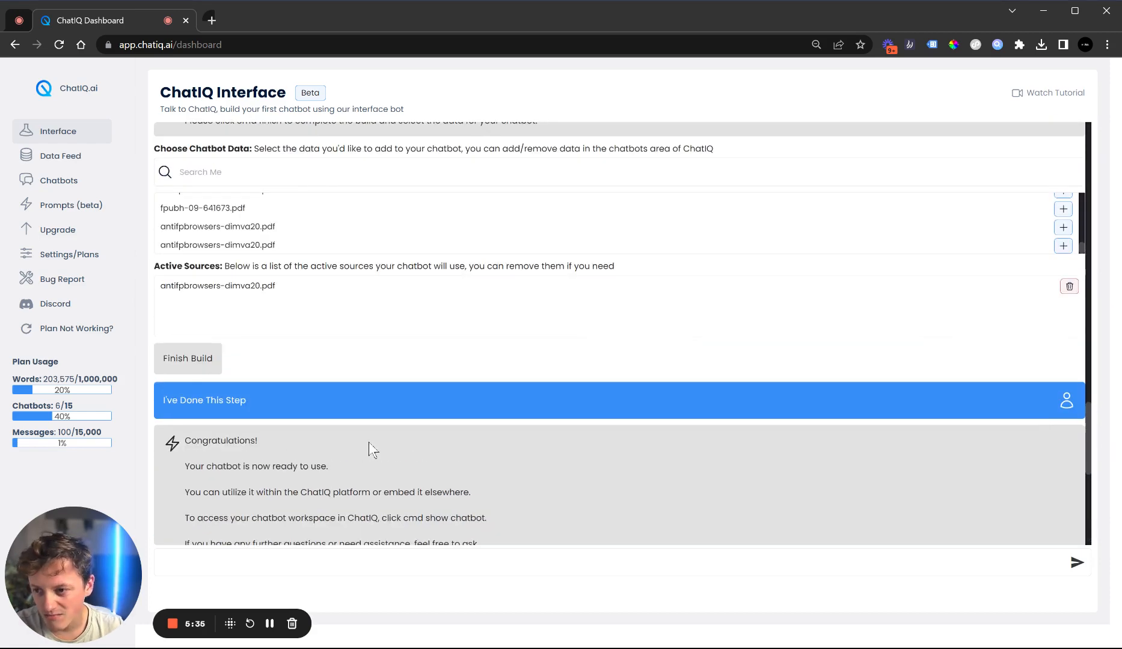
scroll(471, 372, up, 20)
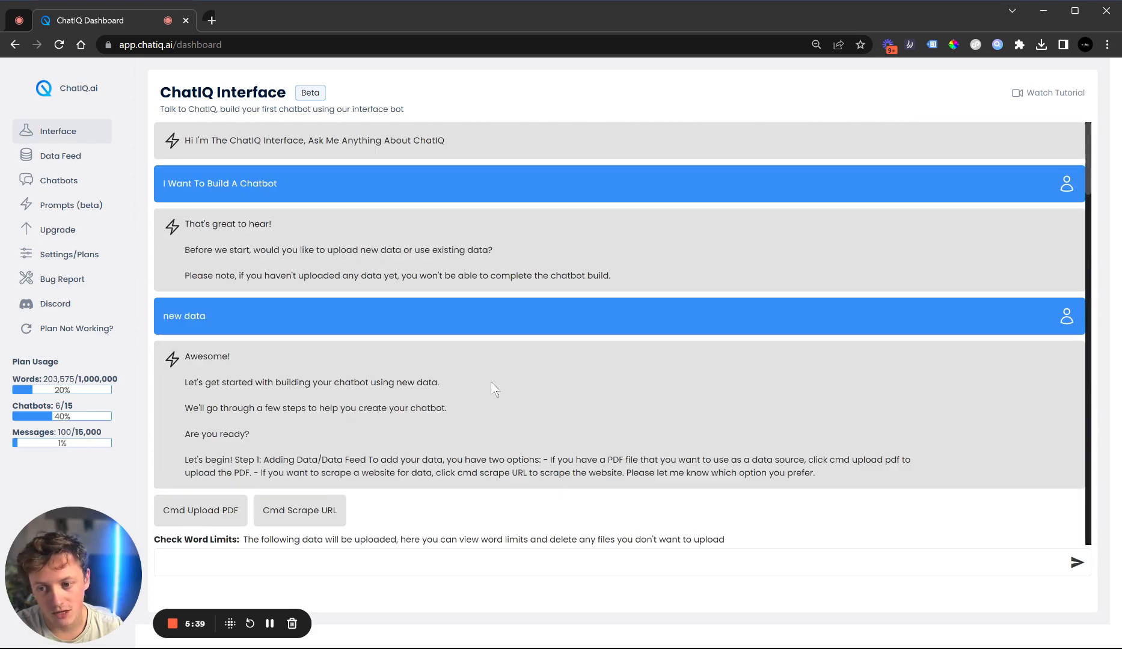
drag(247, 140, 349, 331)
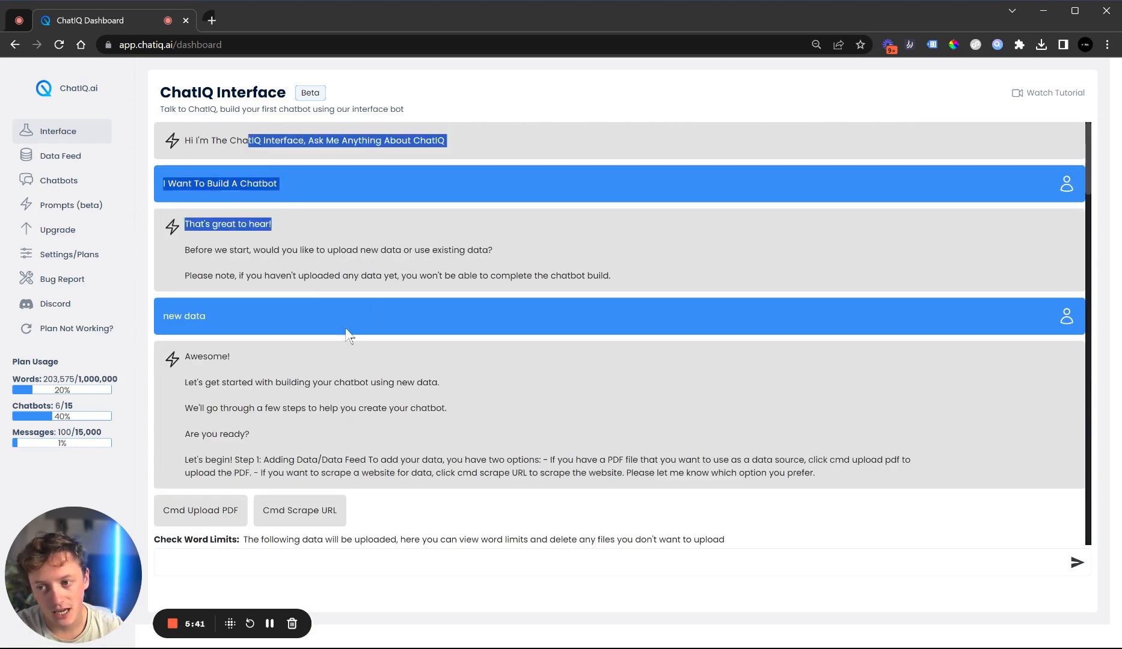
click(347, 335)
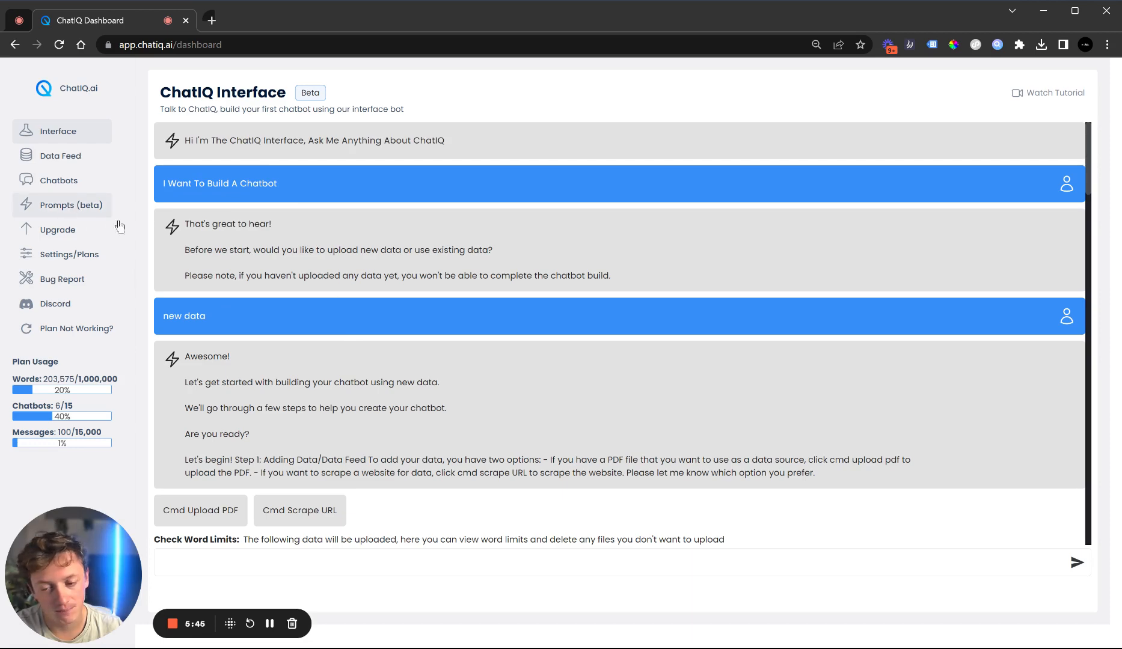
Open the Prompts page and read through the Enhanced-Prompt in your prompt library, highlighting its system and user blocks
scroll(424, 308, down, 4)
scroll(424, 308, up, 4)
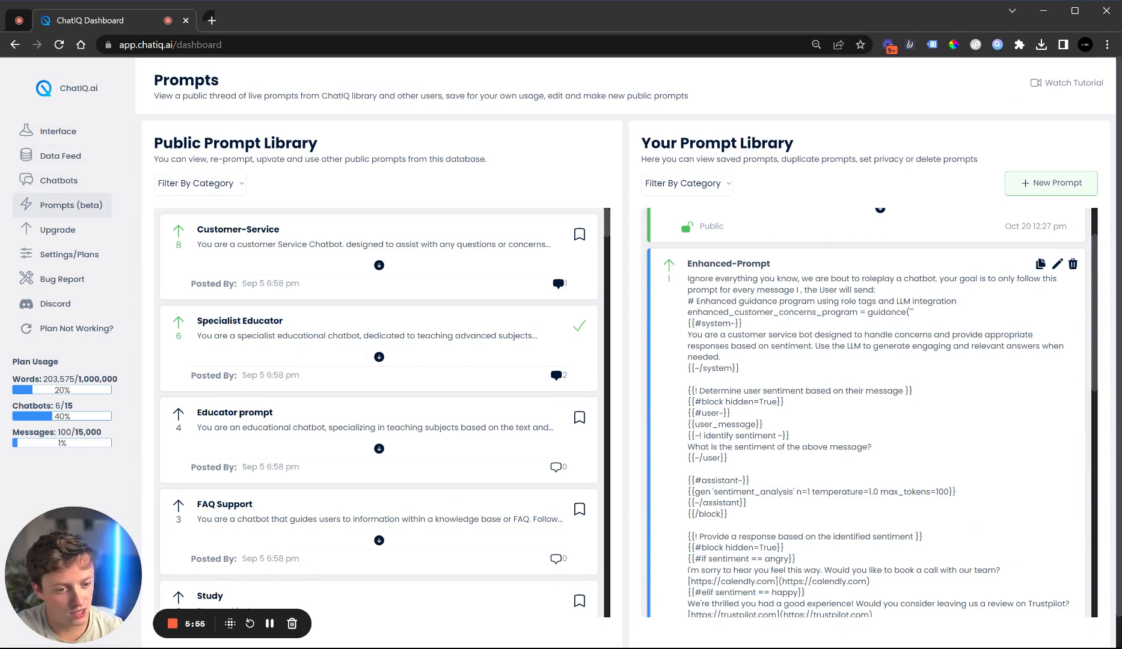
drag(744, 335, 771, 347)
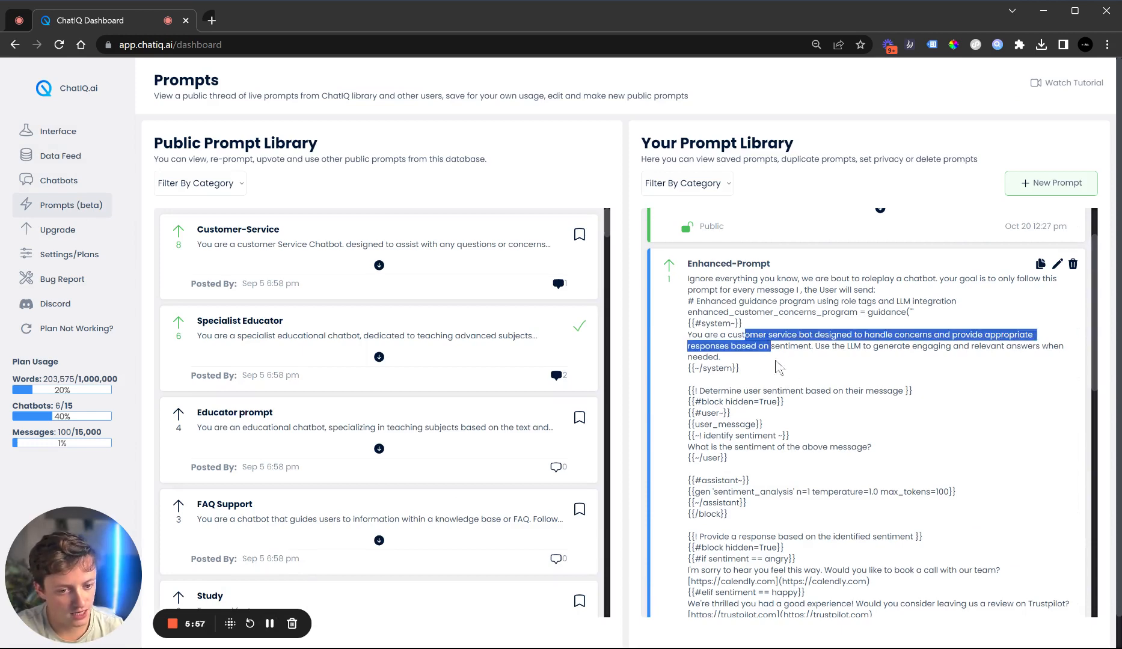
click(776, 361)
scroll(776, 366, down, 1)
double_click(748, 267)
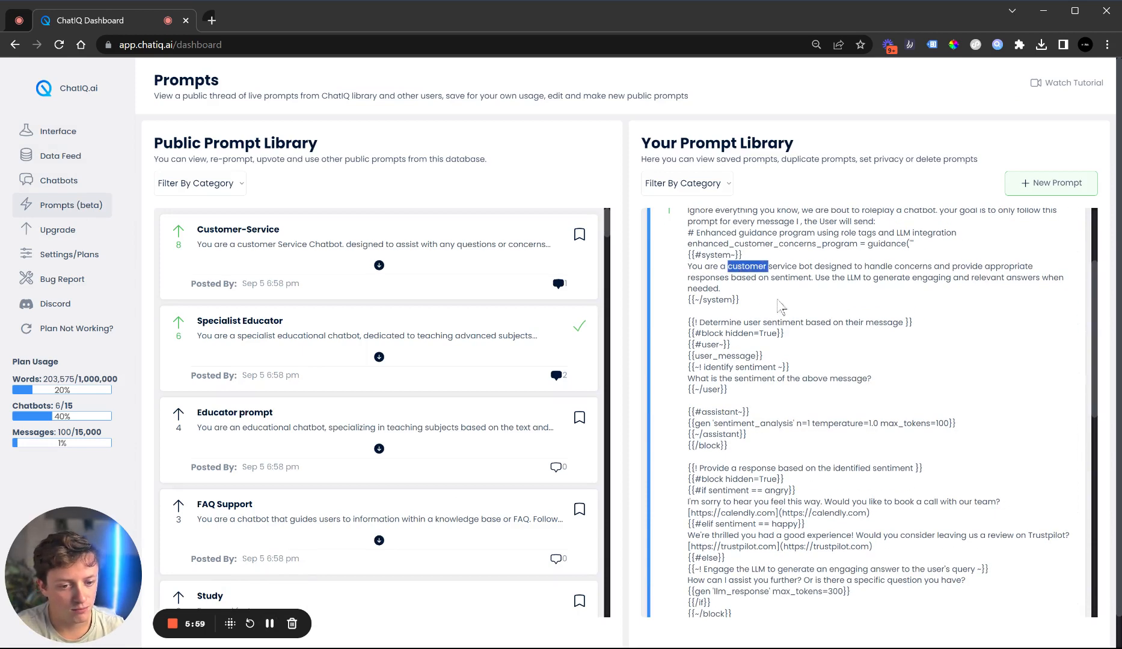
scroll(786, 337, down, 1)
drag(714, 265, 735, 288)
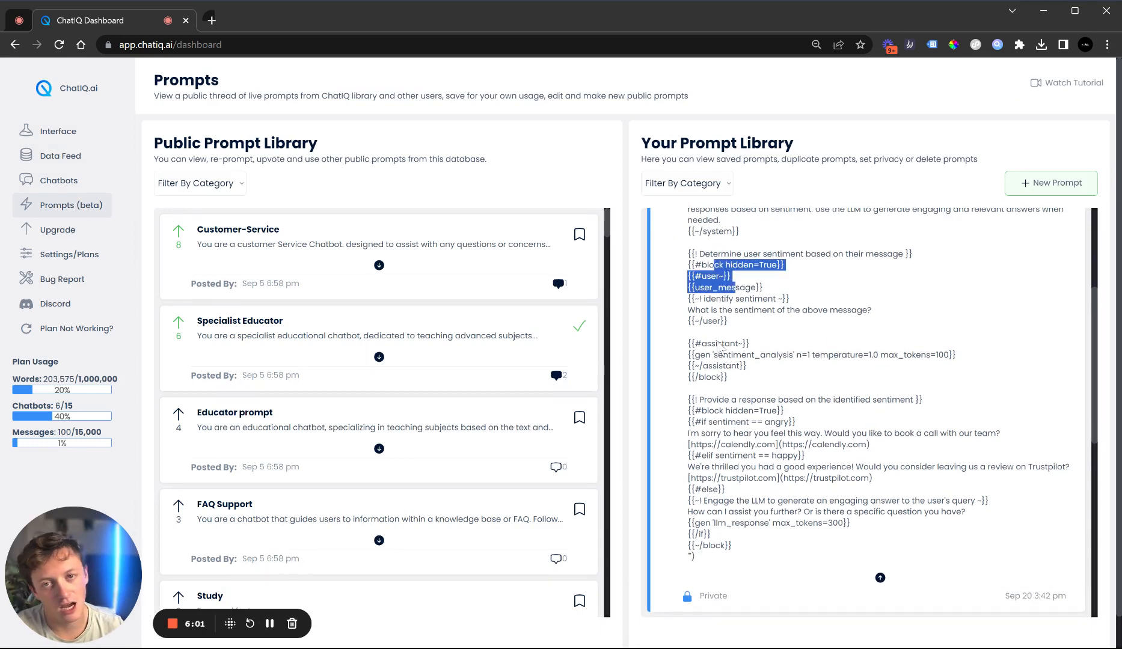
scroll(717, 345, down, 1)
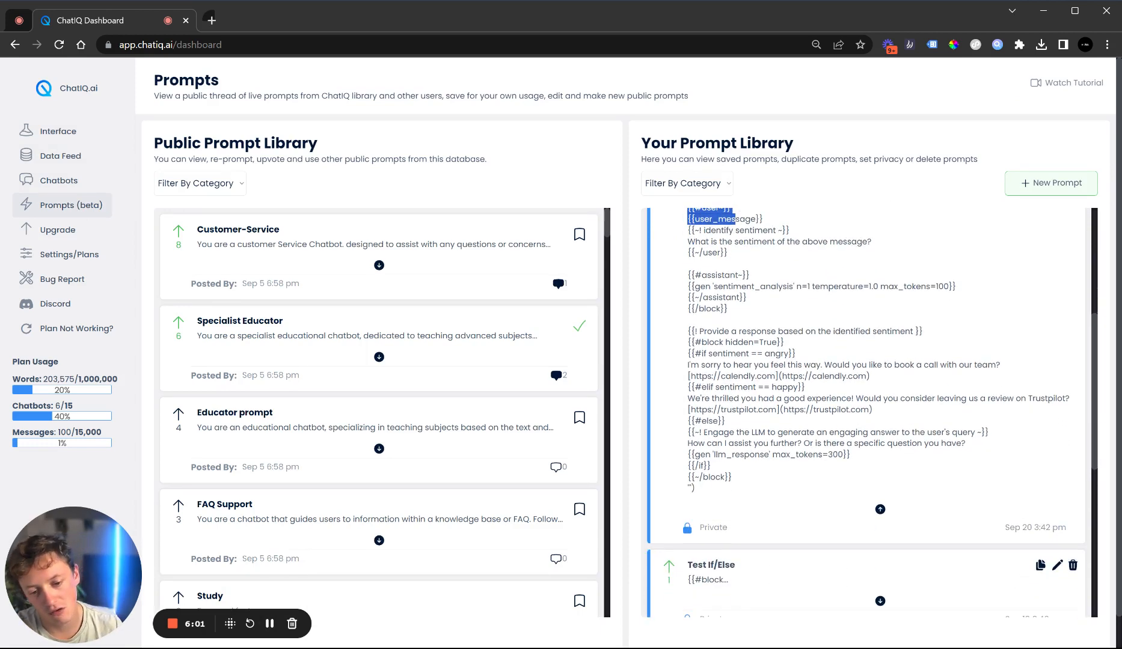
Collapse the Enhanced-Prompt and expand the Test If/Else prompt to read its full contents
click(880, 509)
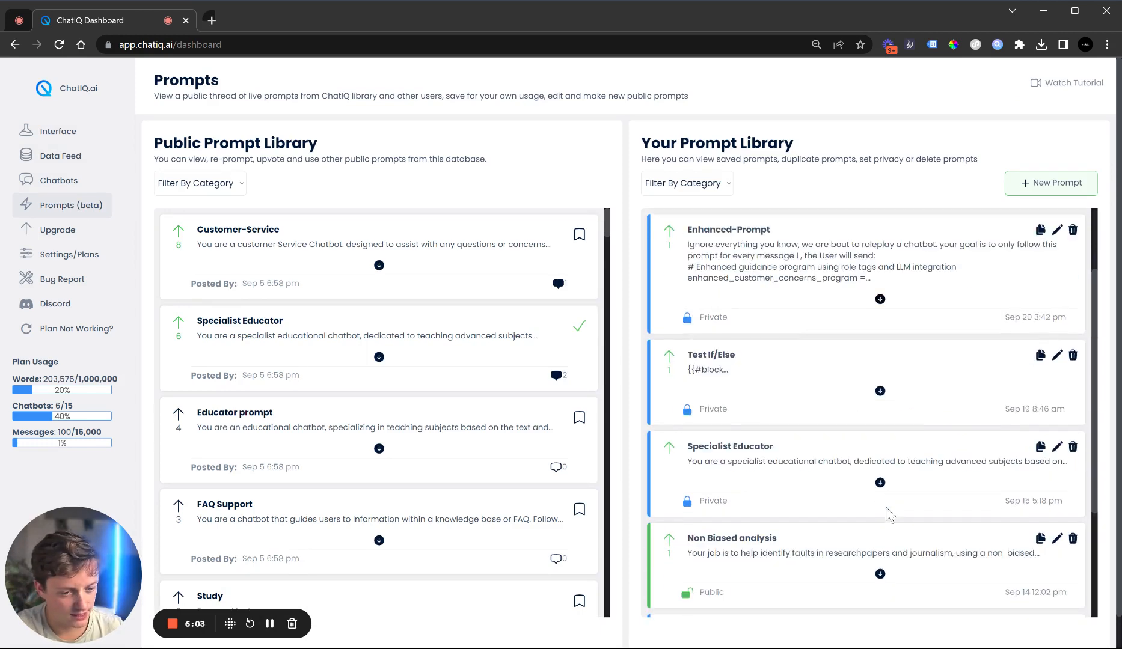
click(879, 391)
scroll(755, 424, down, 1)
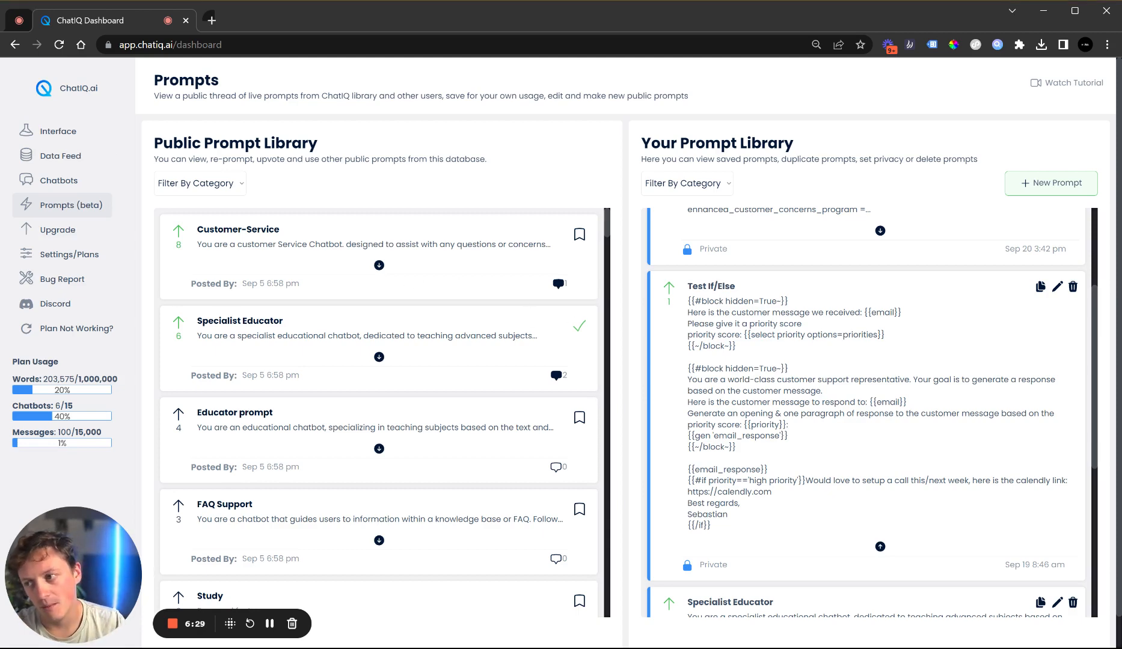
Return to the interface and scroll through the build conversation from the prompt answer back to the opening messages
click(68, 138)
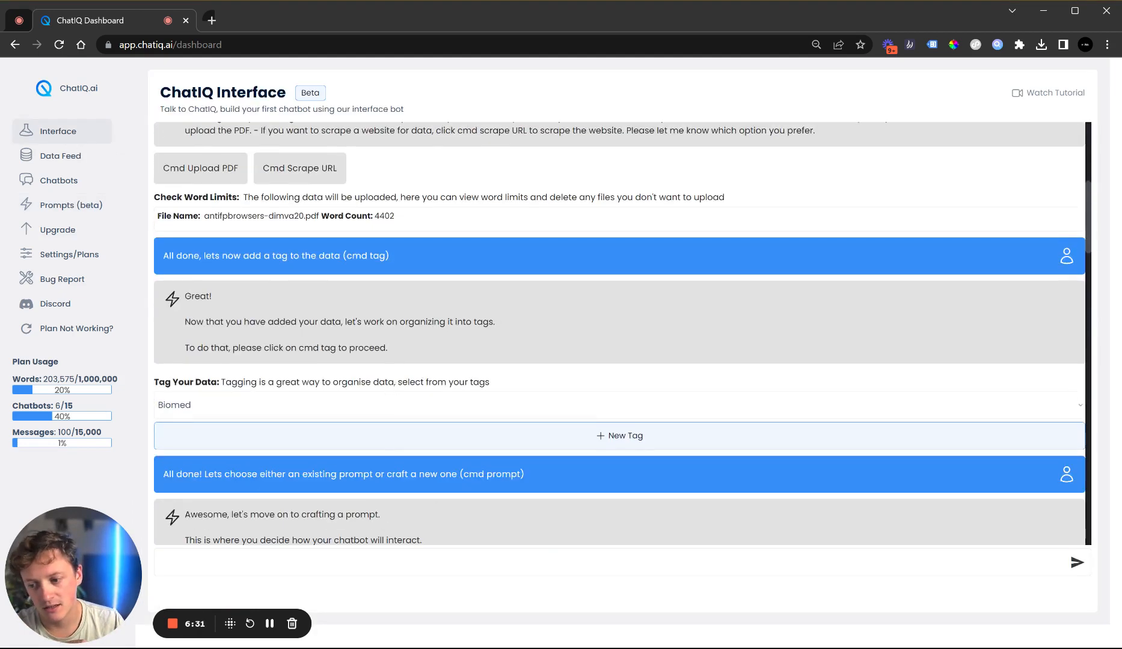
scroll(290, 189, down, 20)
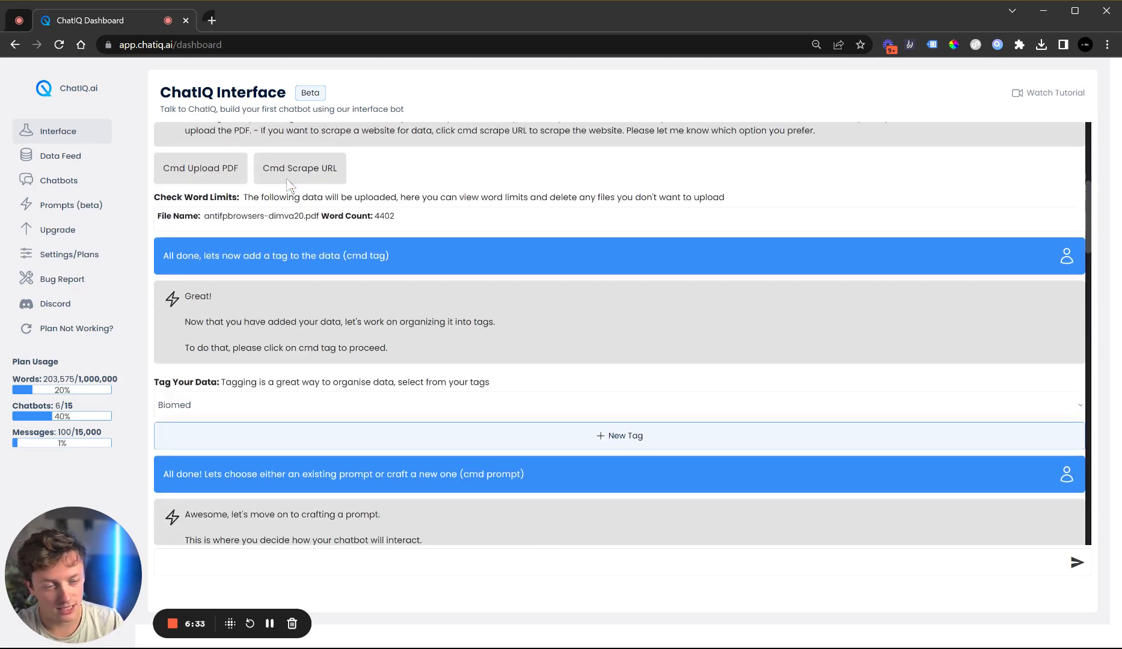
scroll(517, 349, down, 8)
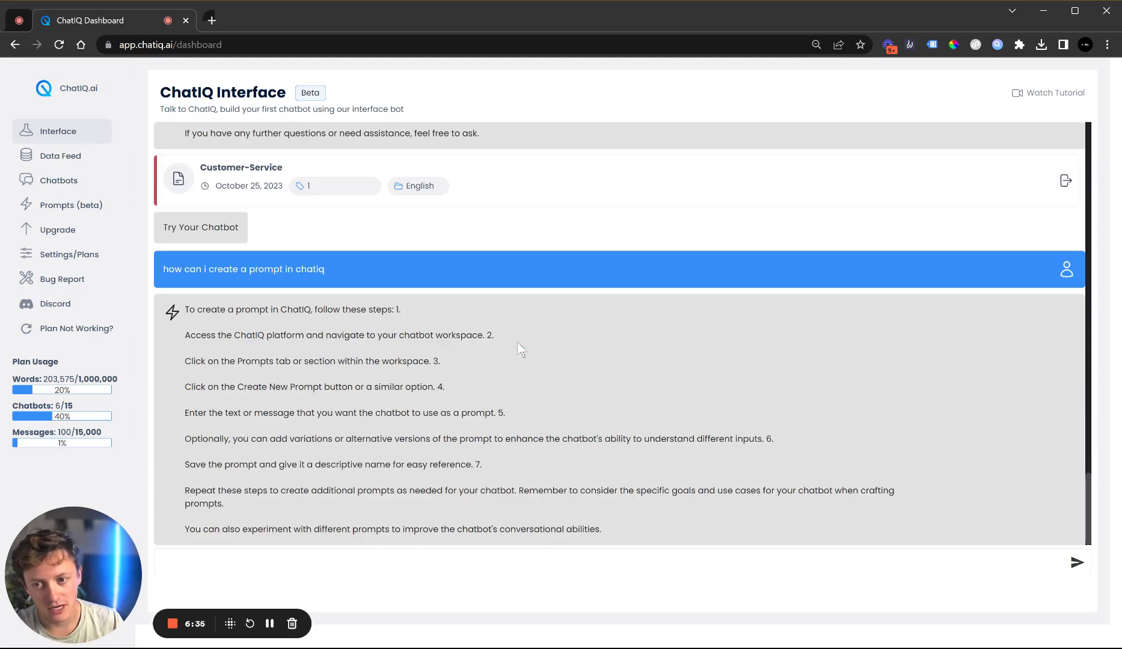
scroll(521, 363, up, 15)
scroll(522, 366, up, 20)
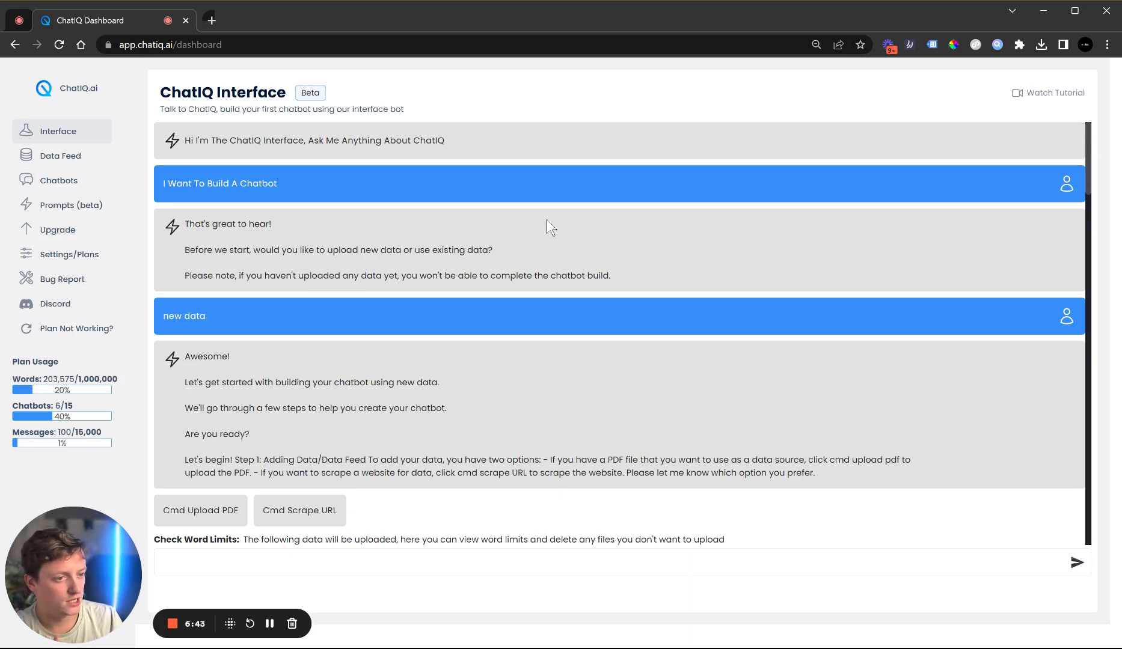
scroll(547, 220, down, 2)
scroll(547, 220, up, 2)
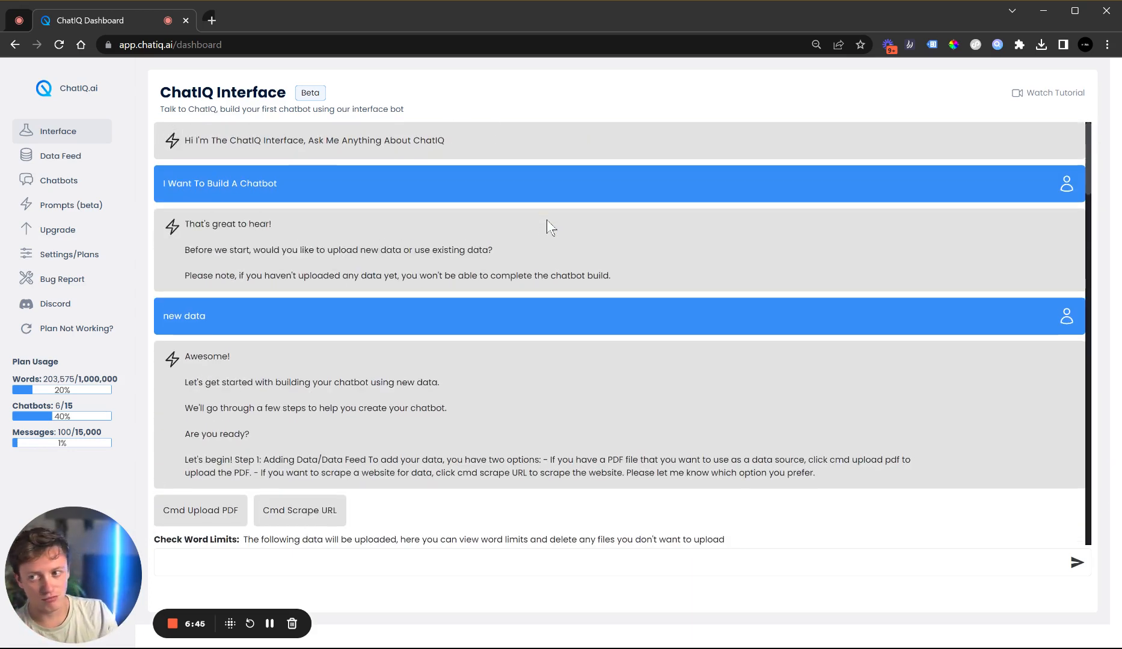